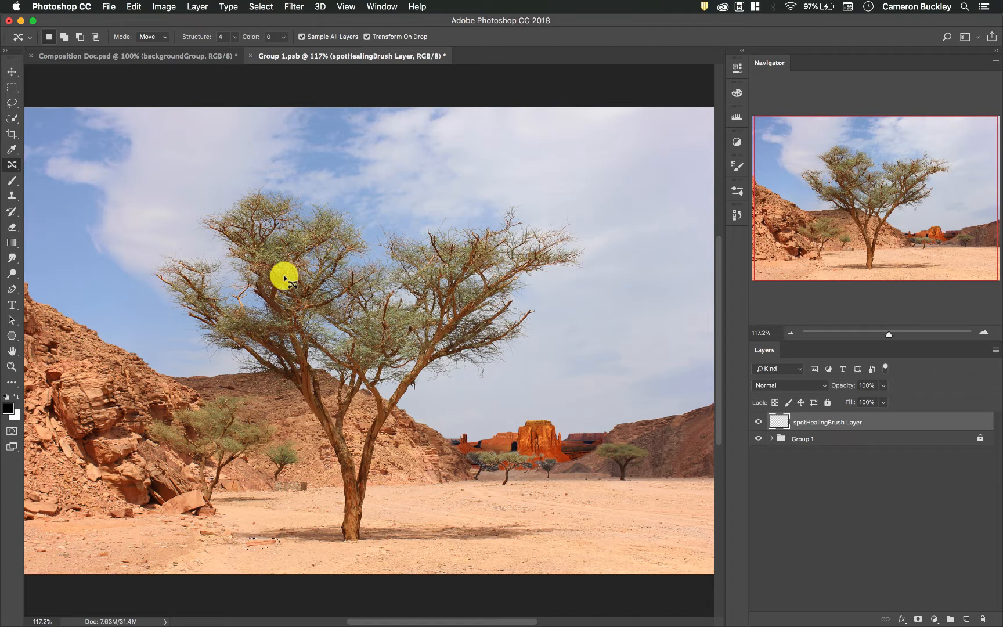
Step: Create a new layer named contentAwareMove above the spotHealingBrush Layer
{"action": "scroll", "coordinate": [285, 278], "scroll_direction": "down", "scroll_amount": 2}
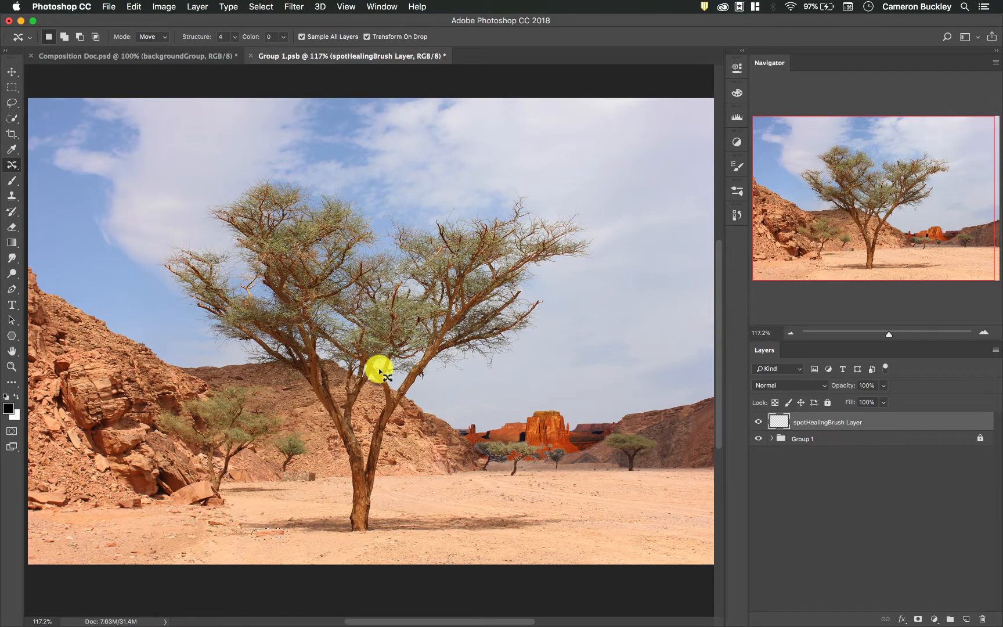
{"action": "left_click", "coordinate": [772, 439]}
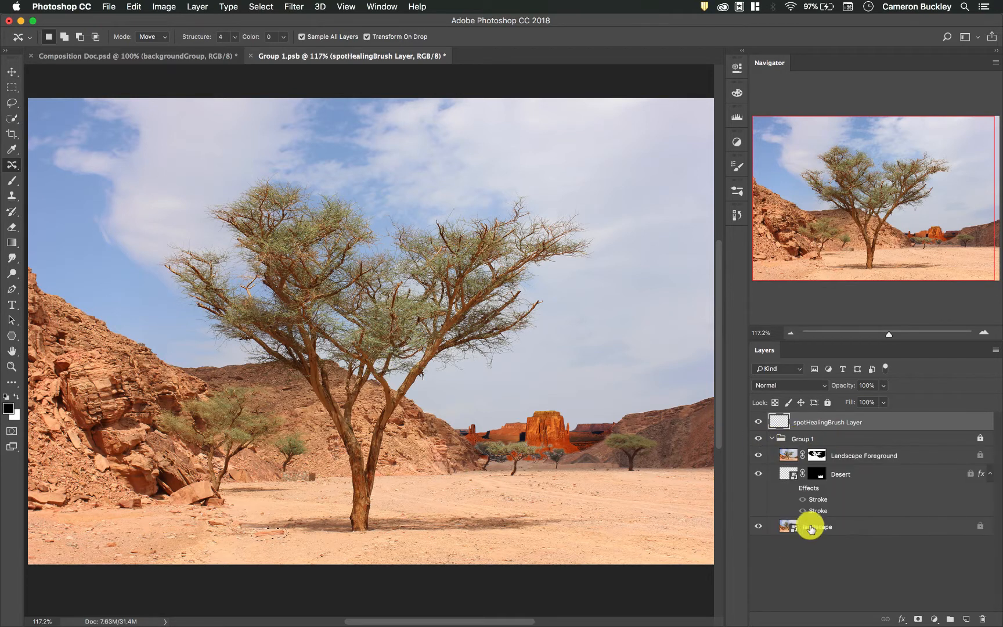
{"action": "left_click", "coordinate": [772, 439]}
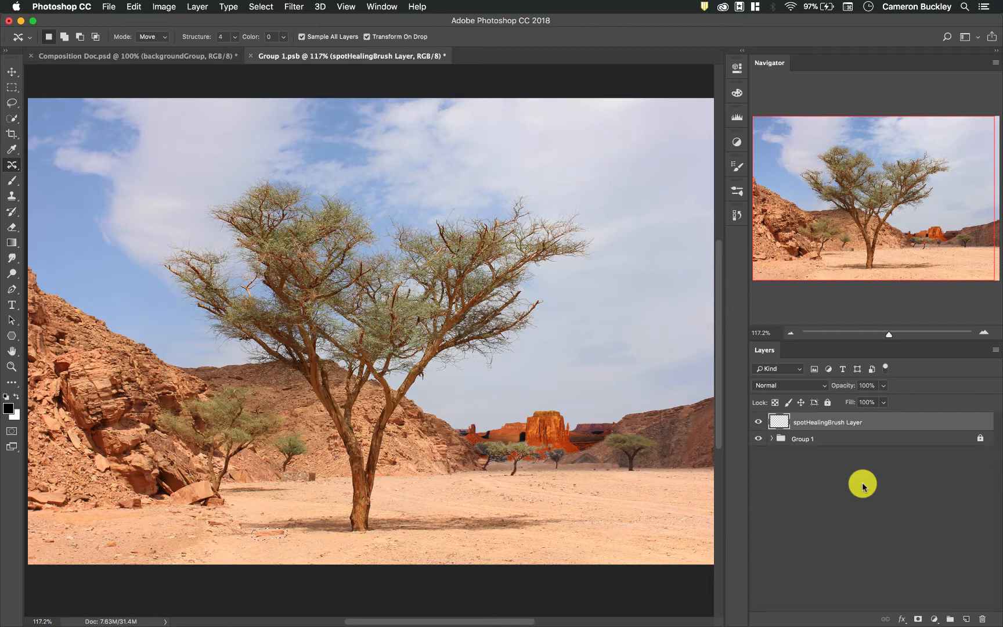
{"action": "key", "text": "super+shift+n"}
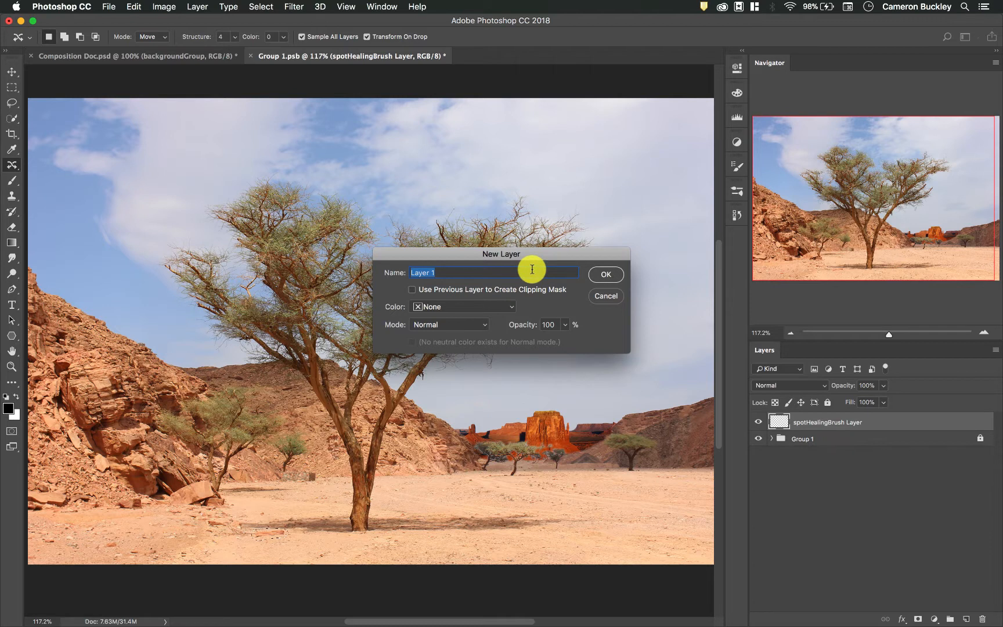
{"action": "type", "text": "contentAwareMove"}
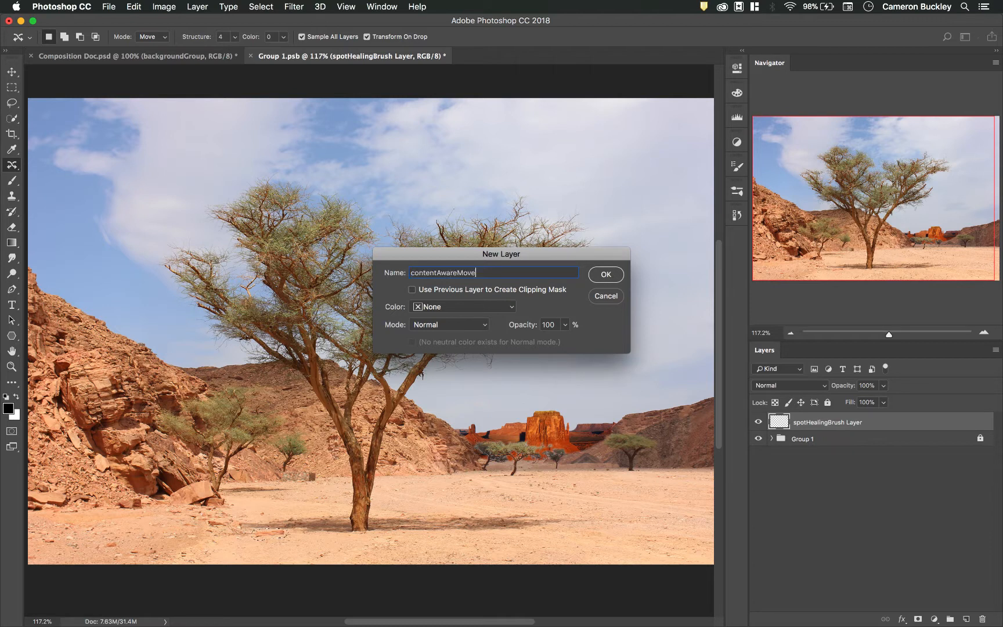
{"action": "left_click", "coordinate": [607, 275]}
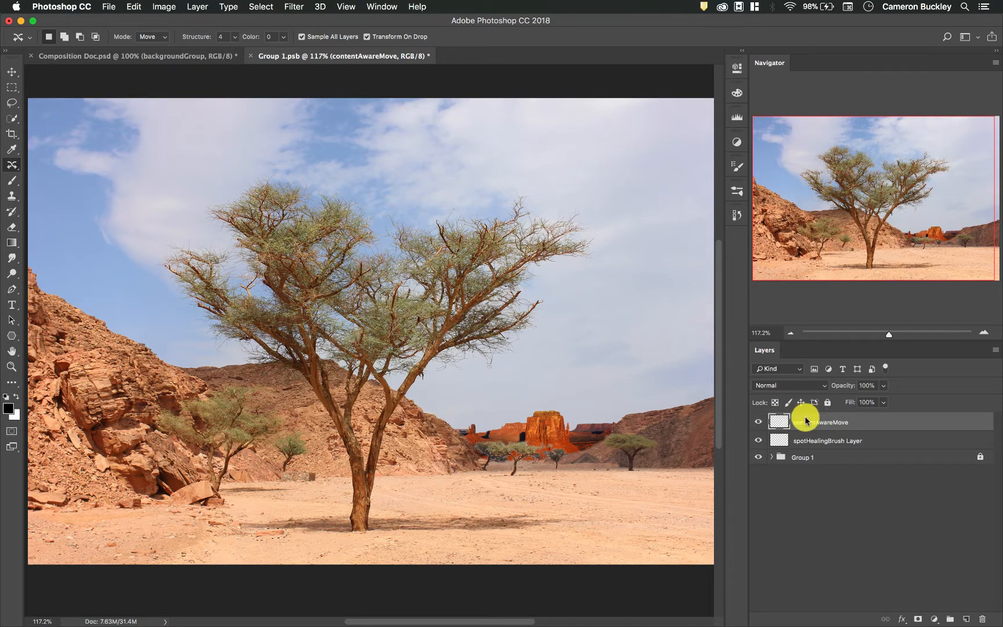
Step: Activate the Content-Aware Move Tool in Move mode with Sample All Layers enabled
{"action": "left_click", "coordinate": [15, 168]}
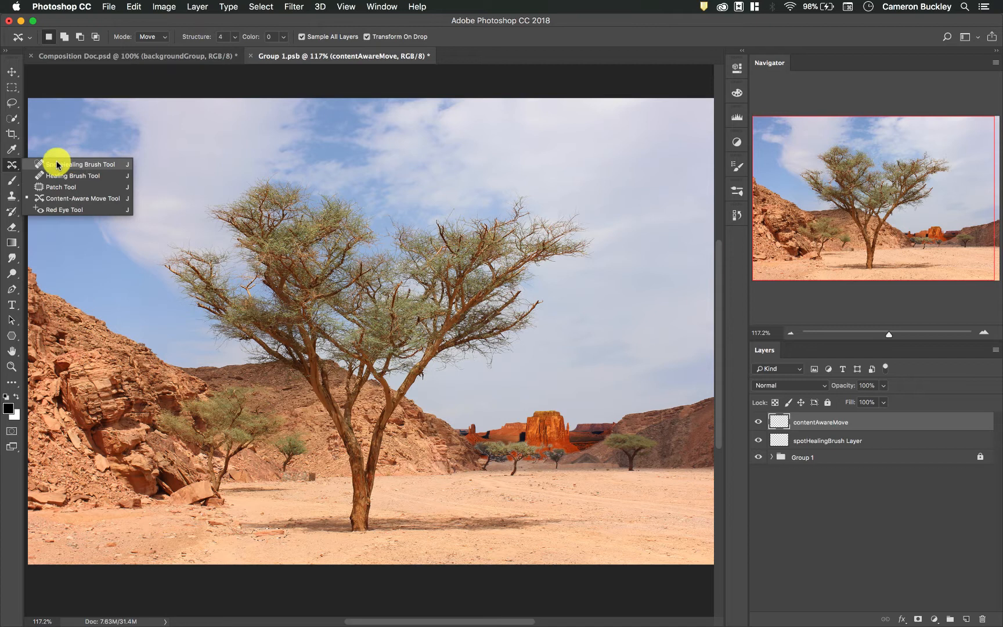
{"action": "left_click", "coordinate": [57, 165]}
{"action": "left_click", "coordinate": [14, 170]}
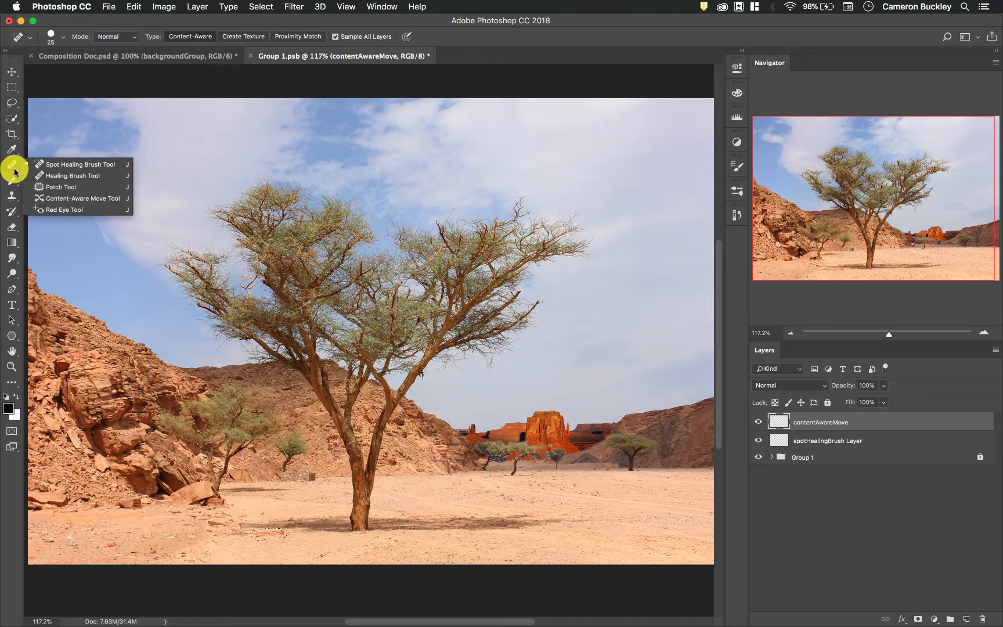
{"action": "left_click", "coordinate": [74, 199]}
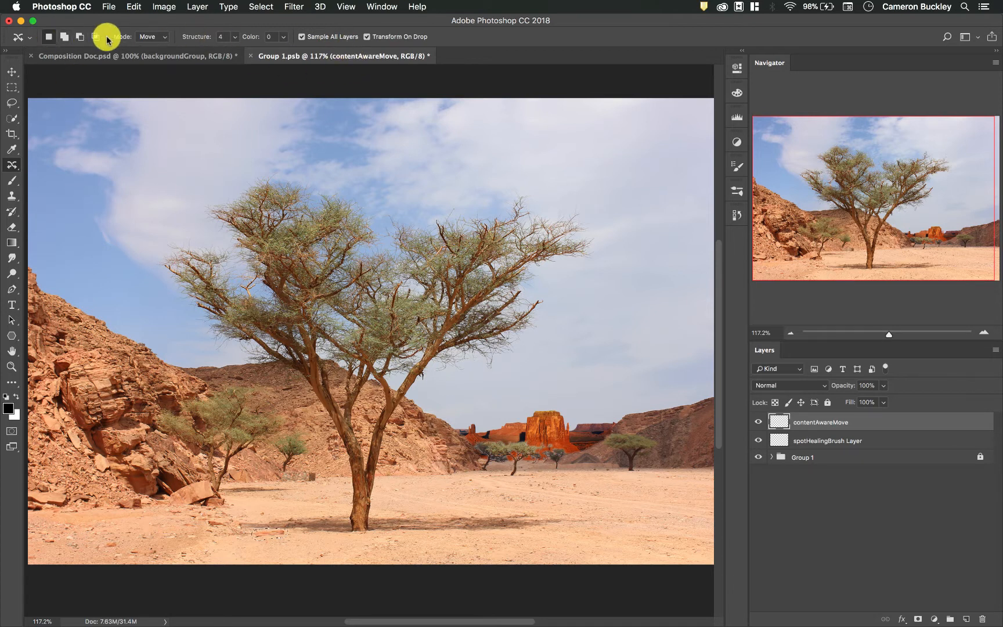
{"action": "left_click", "coordinate": [157, 37]}
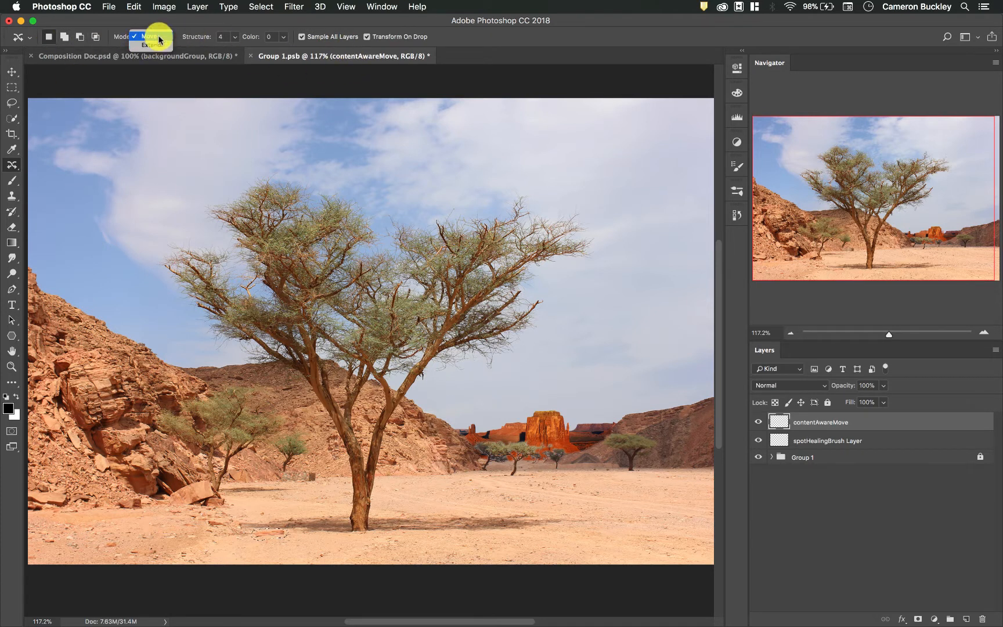
{"action": "left_click", "coordinate": [155, 36]}
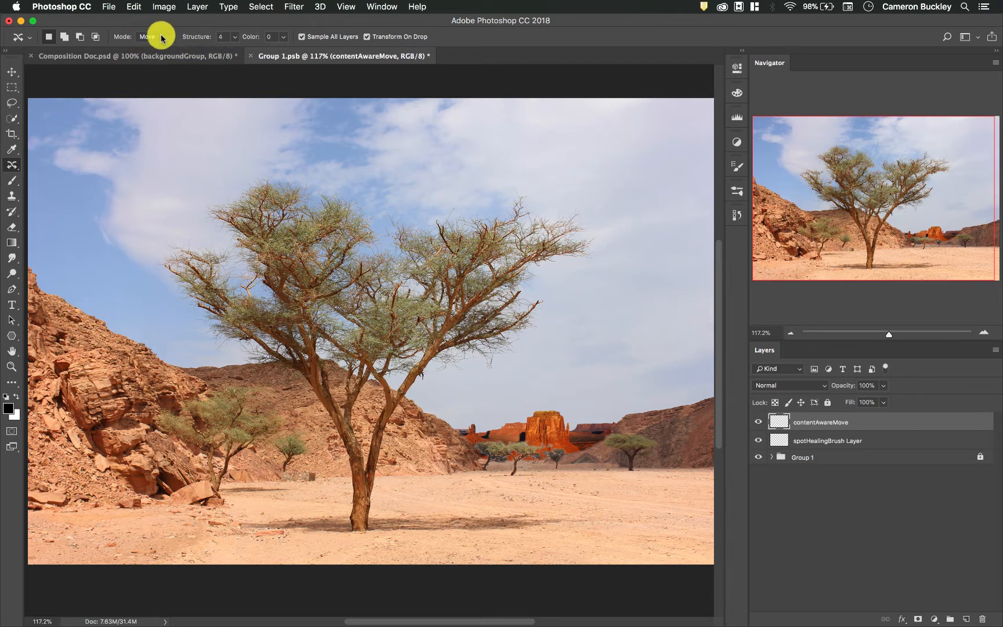
{"action": "left_click", "coordinate": [301, 37]}
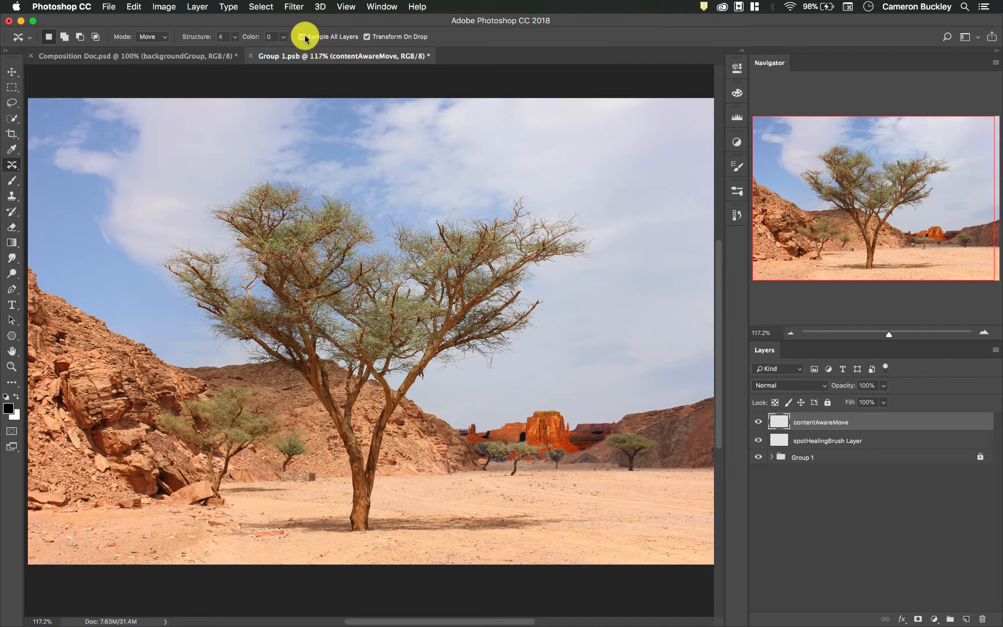
Step: Try to move the flat red rock by the tree's shadow onto the open sand nearer the trunk, using a loose Content-Aware Move selection
{"action": "scroll", "coordinate": [416, 215], "scroll_direction": "down", "scroll_amount": 5}
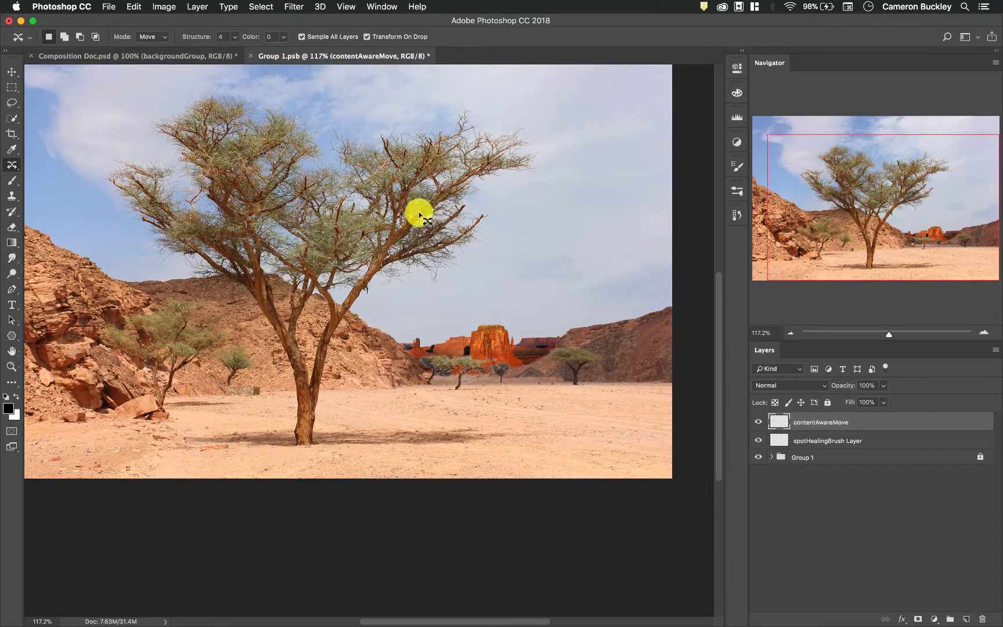
{"action": "scroll", "coordinate": [308, 357], "scroll_direction": "down", "scroll_amount": 1}
{"action": "scroll", "coordinate": [307, 356], "scroll_direction": "left", "scroll_amount": 3}
{"action": "scroll", "coordinate": [308, 356], "scroll_direction": "down", "scroll_amount": 1}
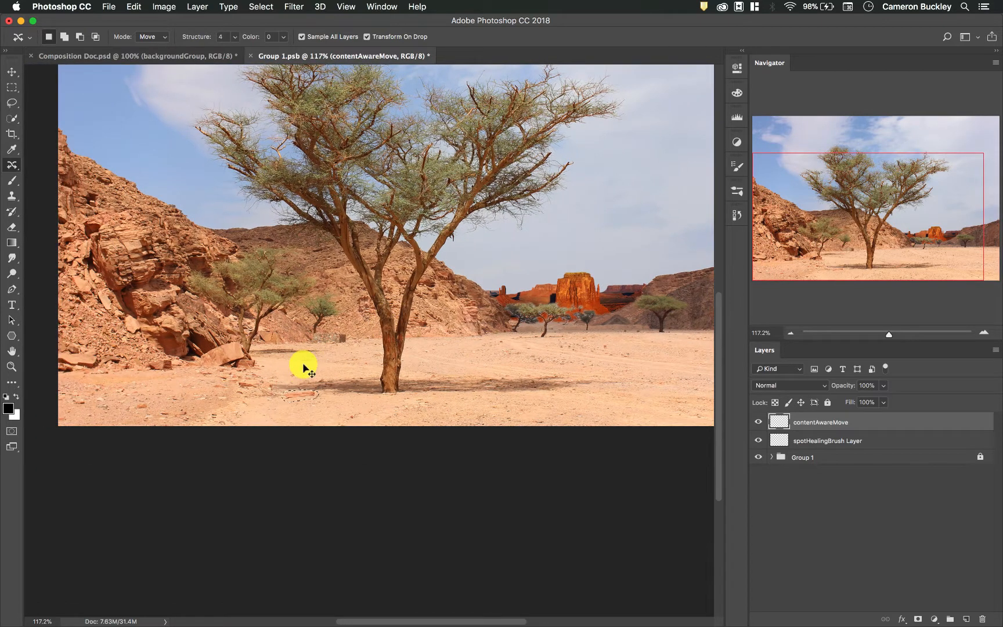
{"action": "scroll", "coordinate": [292, 391], "scroll_direction": "up", "scroll_amount": 8}
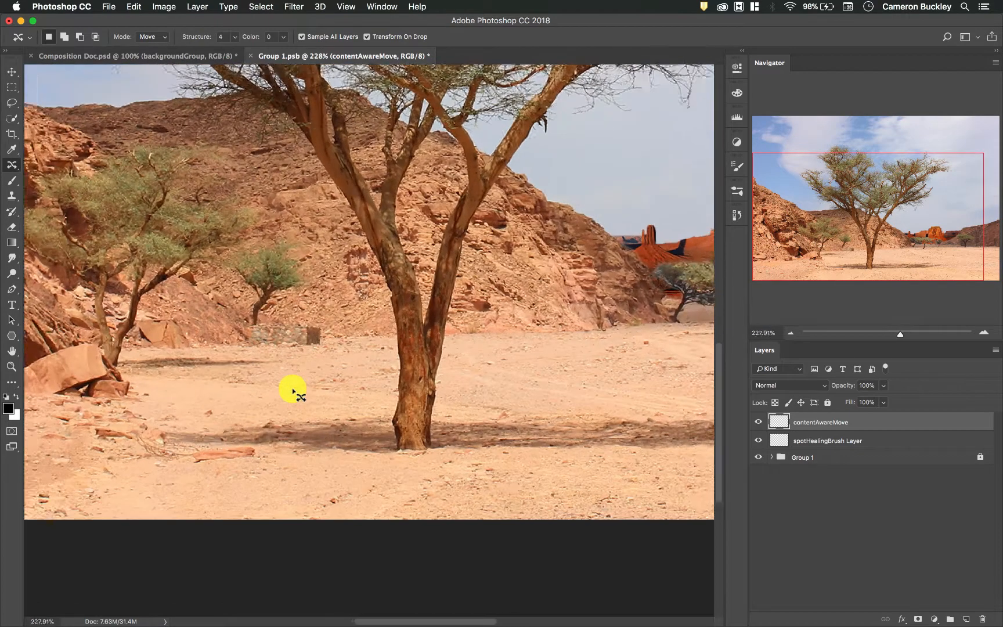
{"action": "scroll", "coordinate": [288, 415], "scroll_direction": "up", "scroll_amount": 6}
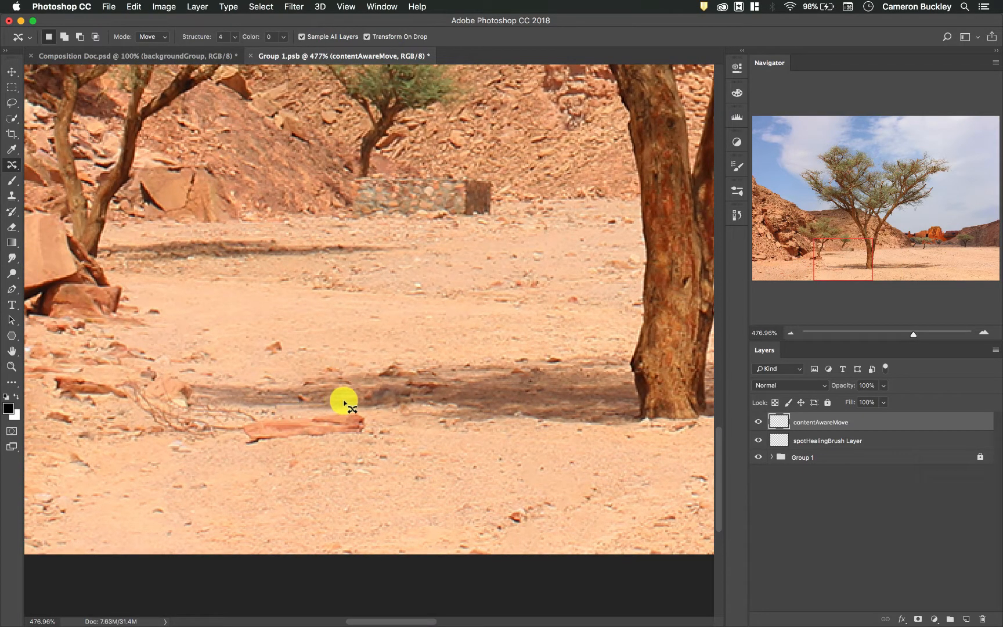
{"action": "mouse_move", "coordinate": [349, 400]}
{"action": "left_mouse_down"}
{"action": "mouse_move", "coordinate": [257, 409]}
{"action": "mouse_move", "coordinate": [229, 421]}
{"action": "mouse_move", "coordinate": [218, 441]}
{"action": "mouse_move", "coordinate": [243, 464]}
{"action": "mouse_move", "coordinate": [276, 466]}
{"action": "mouse_move", "coordinate": [375, 447]}
{"action": "mouse_move", "coordinate": [390, 421]}
{"action": "mouse_move", "coordinate": [345, 400]}
{"action": "left_mouse_up"}
{"action": "left_click_drag", "start_coordinate": [326, 424], "coordinate": [570, 464]}
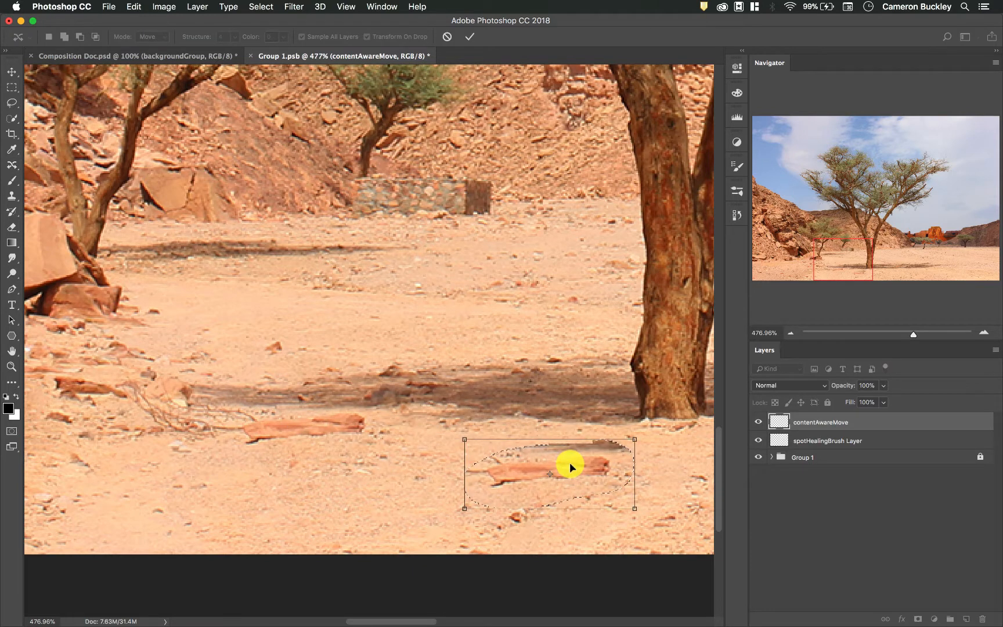
{"action": "key", "text": "Return"}
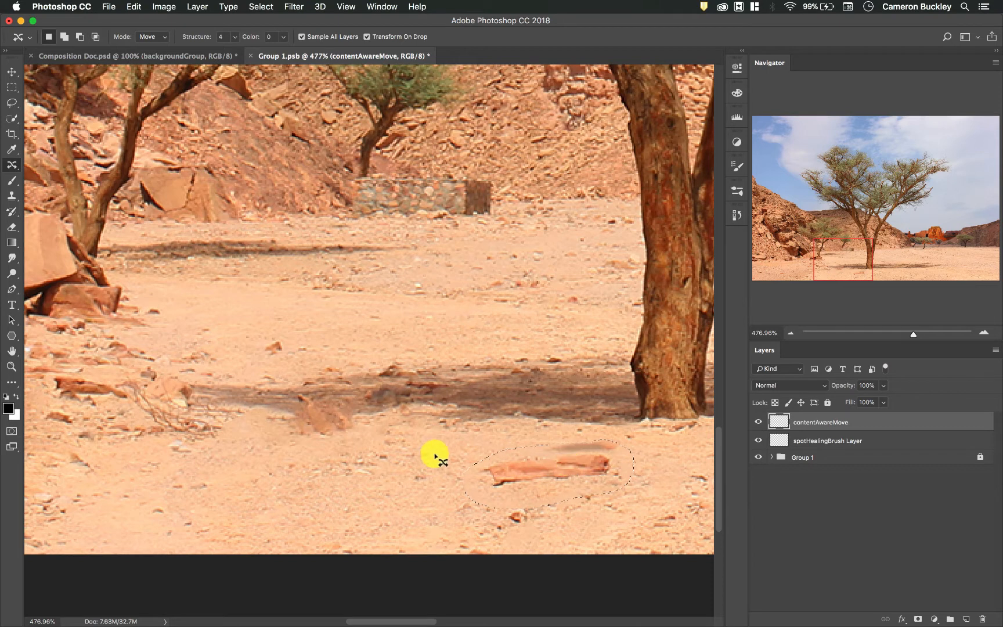
Step: Inspect the moved rock and its filled original spot, and undo the content-aware move
{"action": "scroll", "coordinate": [511, 437], "scroll_direction": "down", "scroll_amount": 3}
{"action": "scroll", "coordinate": [510, 436], "scroll_direction": "right", "scroll_amount": 3}
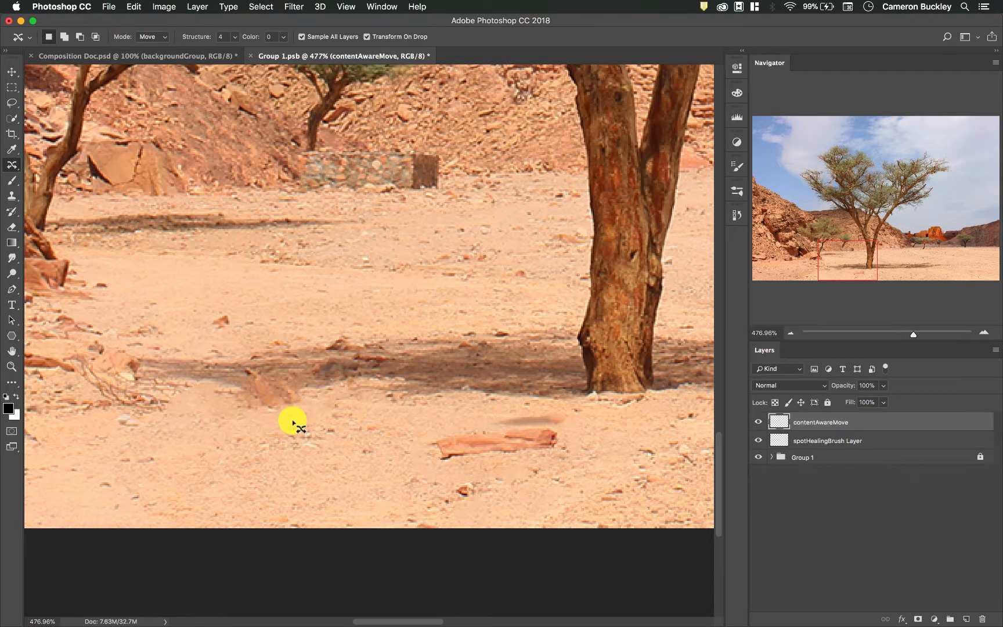
{"action": "scroll", "coordinate": [292, 423], "scroll_direction": "down", "scroll_amount": 5}
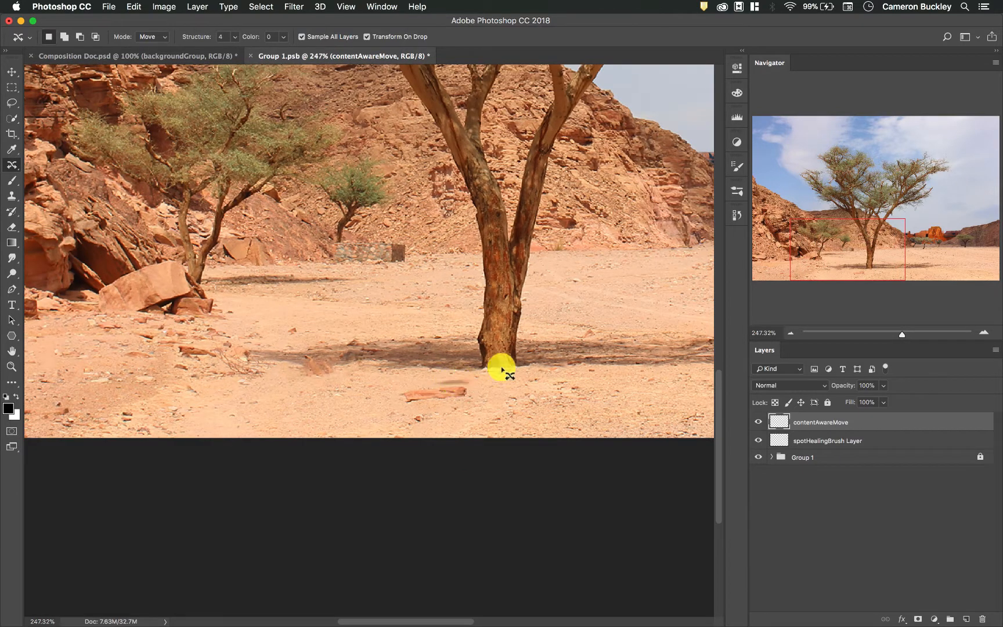
{"action": "scroll", "coordinate": [502, 369], "scroll_direction": "up", "scroll_amount": 5}
{"action": "scroll", "coordinate": [501, 369], "scroll_direction": "right", "scroll_amount": 5}
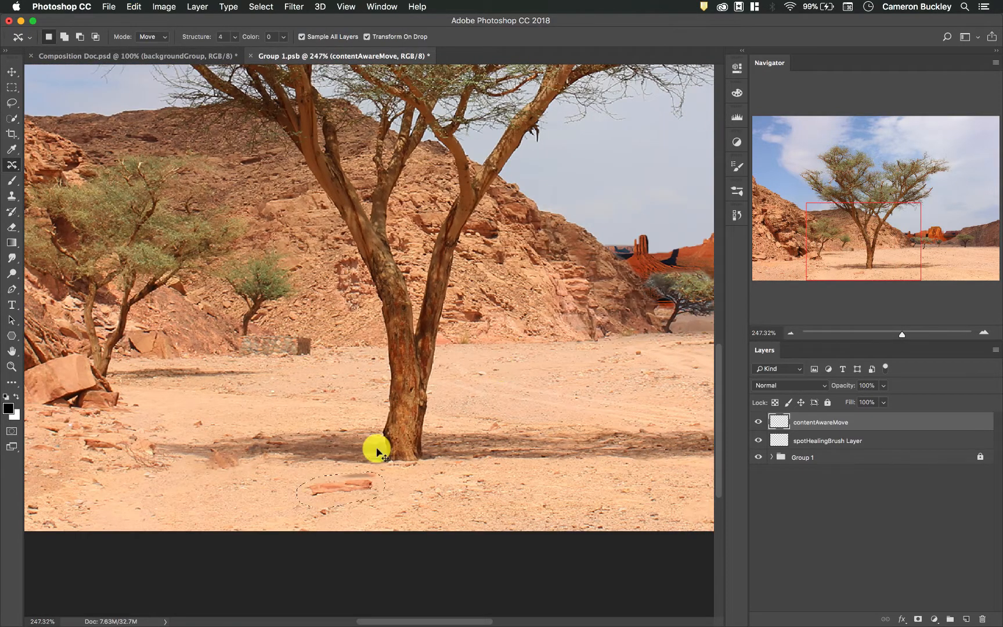
{"action": "key", "text": "super+z"}
{"action": "key", "text": "super+z"}
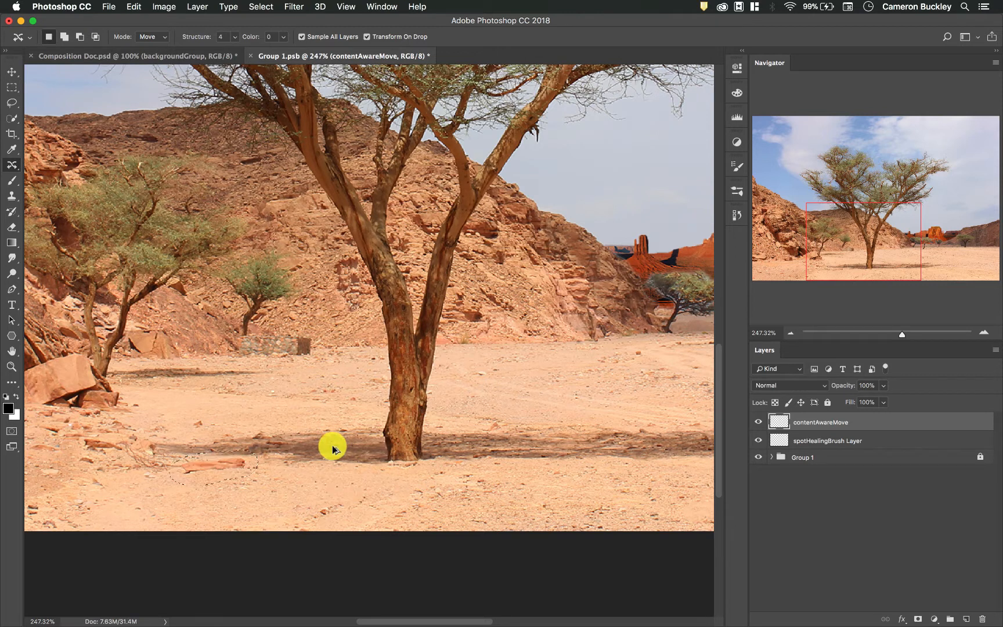
Step: Outline the flat red rock tightly, content-aware move it onto the open sand below the tree's shadow, and clear the selection
{"action": "scroll", "coordinate": [256, 486], "scroll_direction": "down", "scroll_amount": 2}
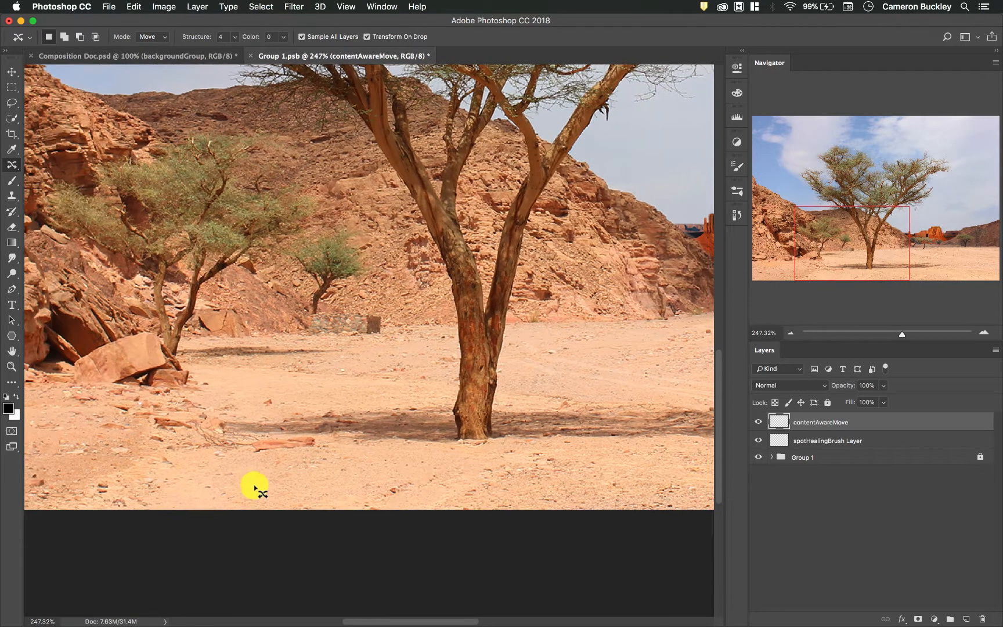
{"action": "scroll", "coordinate": [272, 450], "scroll_direction": "up", "scroll_amount": 5}
{"action": "scroll", "coordinate": [273, 450], "scroll_direction": "down", "scroll_amount": 5}
{"action": "scroll", "coordinate": [272, 450], "scroll_direction": "left", "scroll_amount": 4}
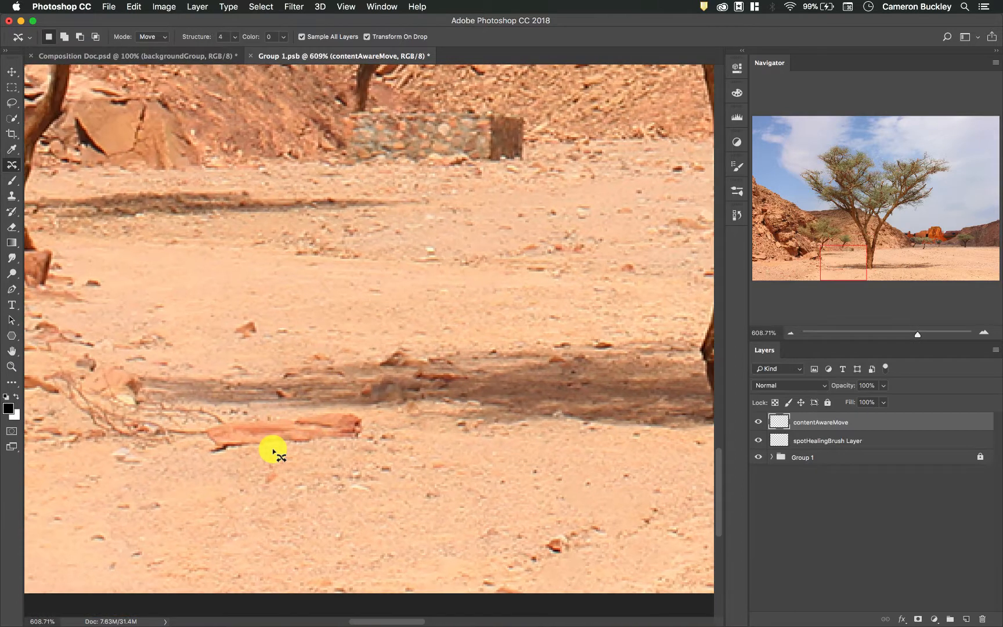
{"action": "scroll", "coordinate": [273, 450], "scroll_direction": "up", "scroll_amount": 2}
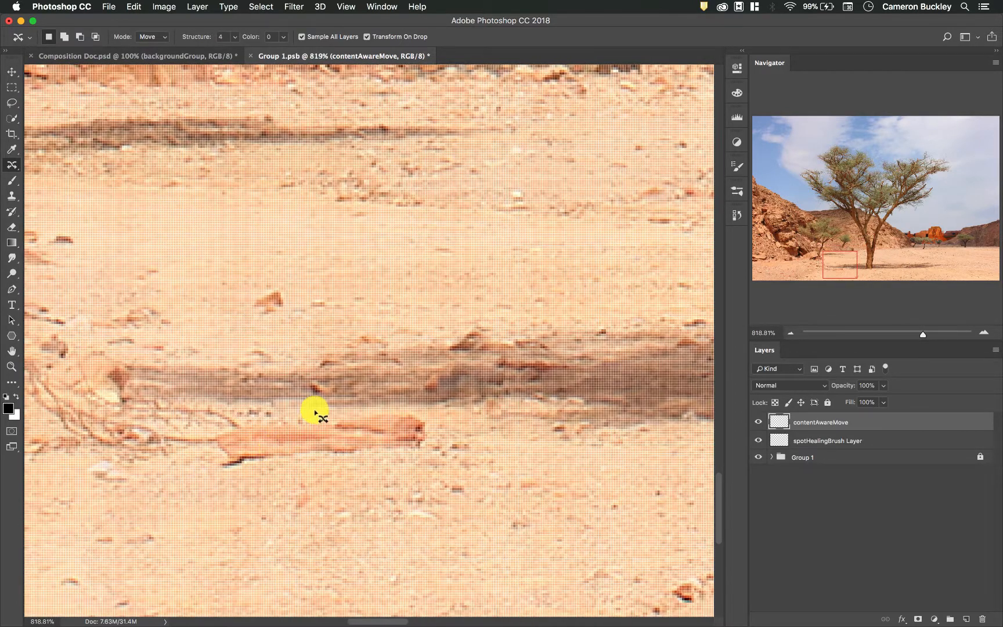
{"action": "mouse_move", "coordinate": [309, 411]}
{"action": "left_mouse_down"}
{"action": "mouse_move", "coordinate": [222, 429]}
{"action": "mouse_move", "coordinate": [211, 440]}
{"action": "mouse_move", "coordinate": [224, 470]}
{"action": "mouse_move", "coordinate": [248, 478]}
{"action": "mouse_move", "coordinate": [426, 448]}
{"action": "mouse_move", "coordinate": [439, 429]}
{"action": "mouse_move", "coordinate": [393, 405]}
{"action": "mouse_move", "coordinate": [314, 409]}
{"action": "mouse_move", "coordinate": [450, 482]}
{"action": "mouse_move", "coordinate": [500, 528]}
{"action": "left_mouse_up"}
{"action": "key", "text": "Return"}
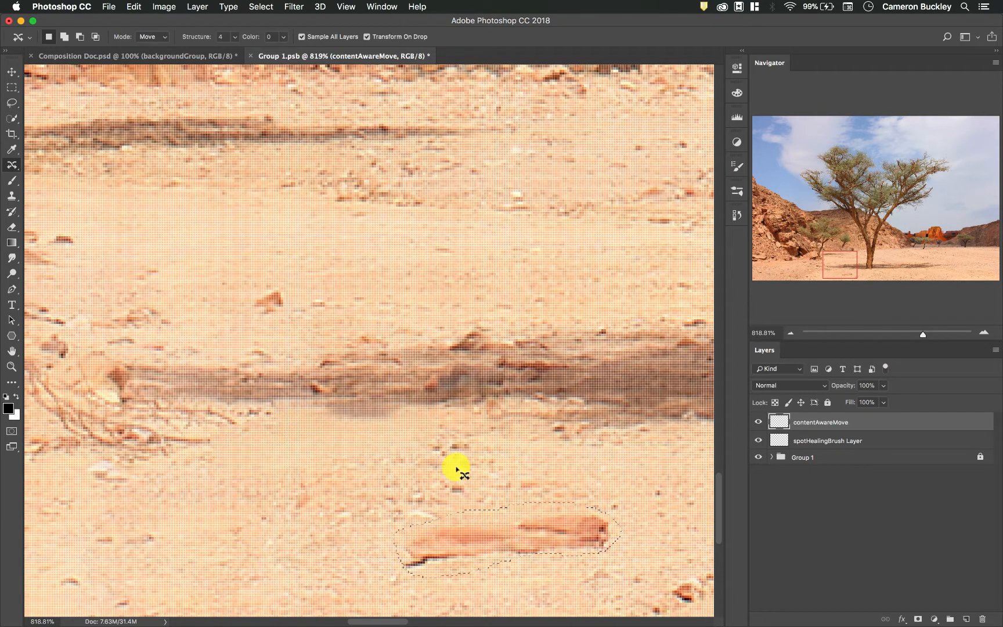
{"action": "scroll", "coordinate": [413, 469], "scroll_direction": "down", "scroll_amount": 5}
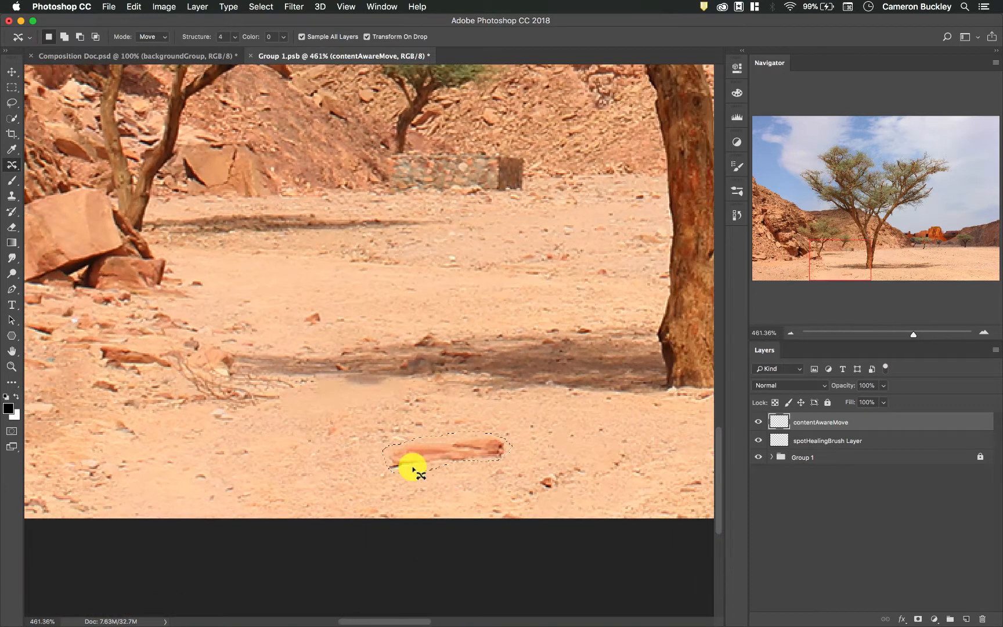
{"action": "scroll", "coordinate": [413, 469], "scroll_direction": "down", "scroll_amount": 1}
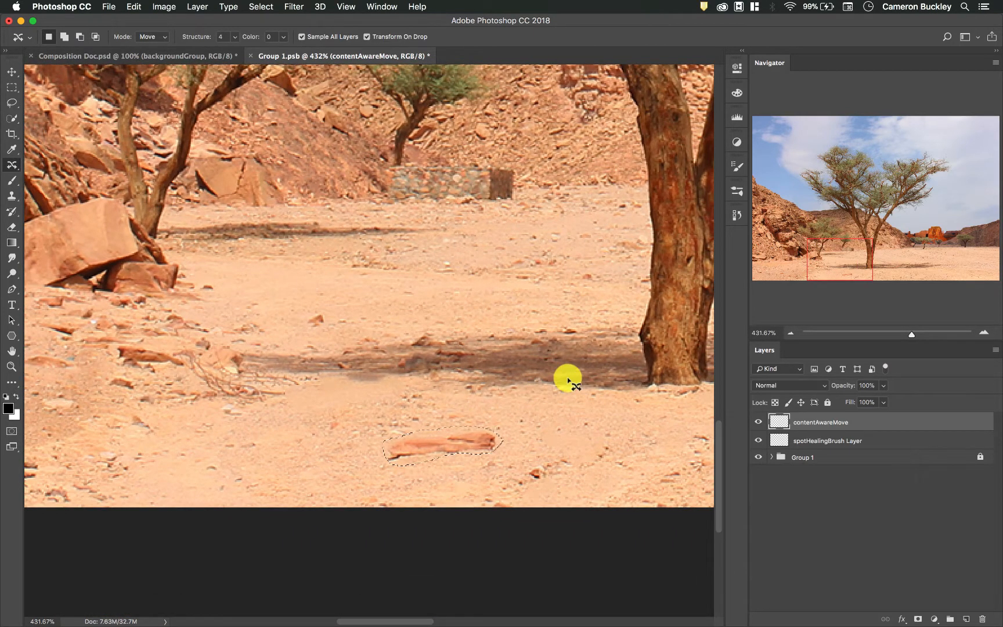
{"action": "scroll", "coordinate": [567, 380], "scroll_direction": "right", "scroll_amount": 3}
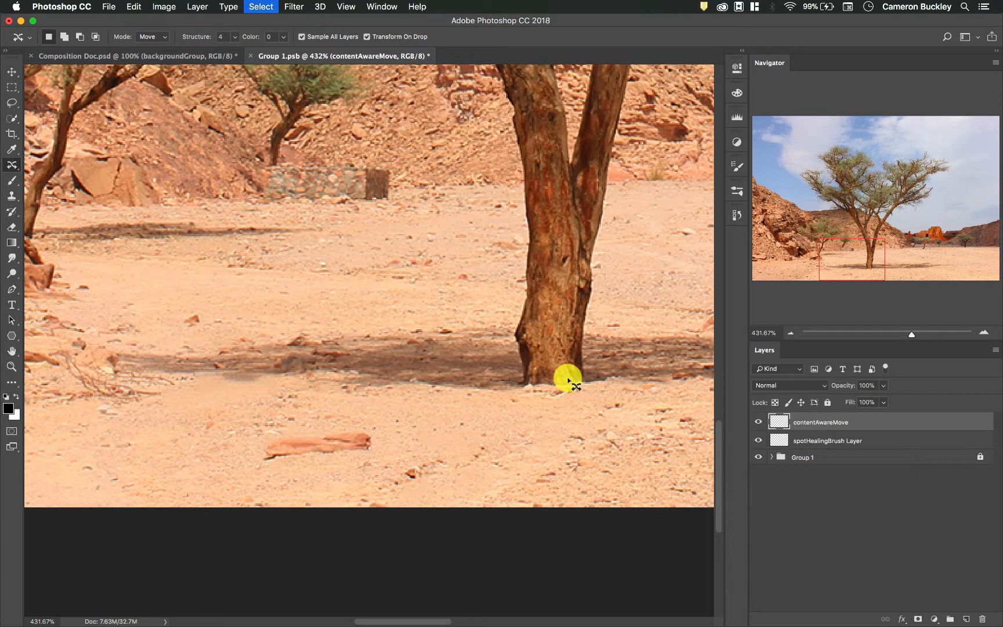
Step: Examine the relocated rock, its filled original spot and the ground around the tree trunk and shadow
{"action": "scroll", "coordinate": [459, 381], "scroll_direction": "right", "scroll_amount": 2}
{"action": "scroll", "coordinate": [459, 381], "scroll_direction": "up", "scroll_amount": 2}
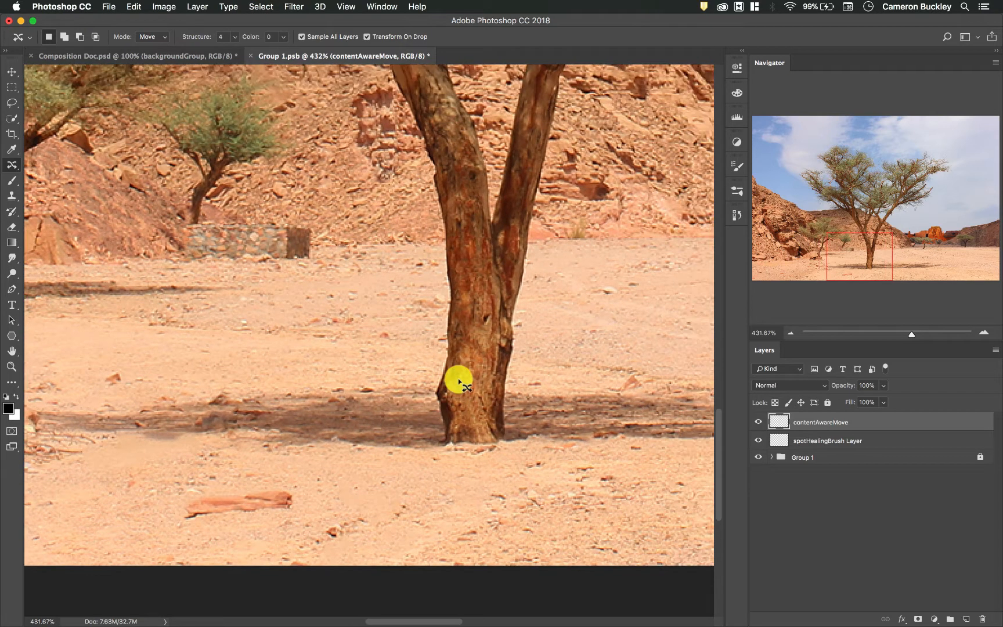
{"action": "scroll", "coordinate": [280, 472], "scroll_direction": "down", "scroll_amount": 2}
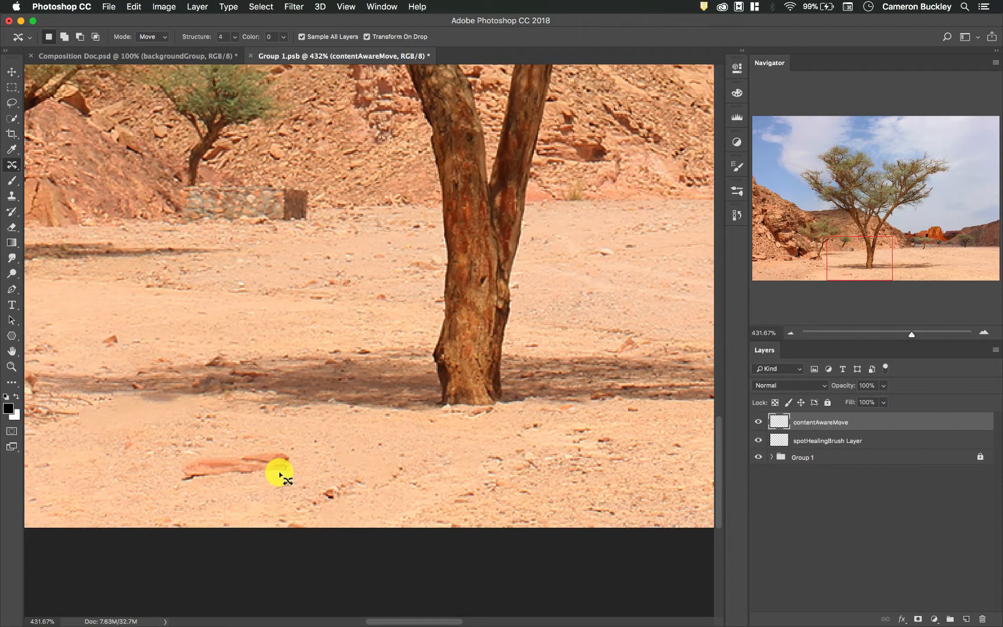
{"action": "scroll", "coordinate": [237, 473], "scroll_direction": "right", "scroll_amount": 6}
{"action": "scroll", "coordinate": [237, 473], "scroll_direction": "up", "scroll_amount": 2}
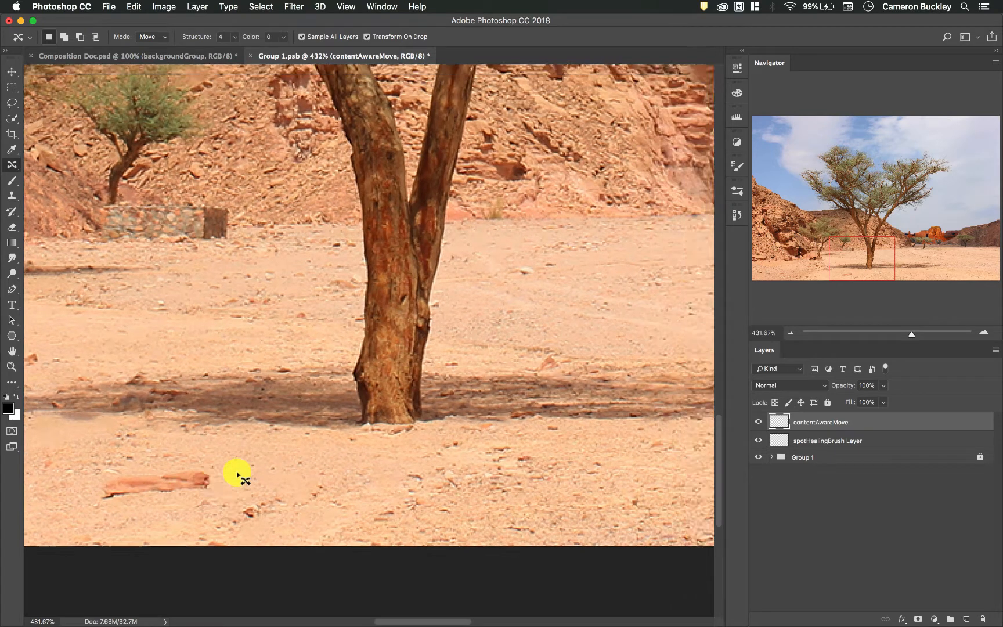
{"action": "scroll", "coordinate": [237, 473], "scroll_direction": "down", "scroll_amount": 5}
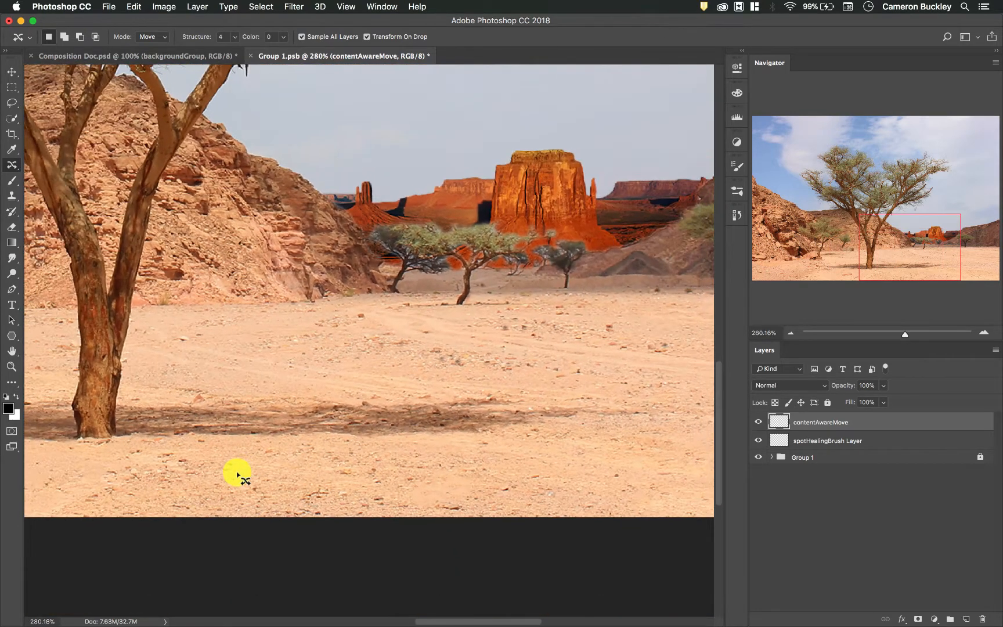
{"action": "scroll", "coordinate": [238, 473], "scroll_direction": "left", "scroll_amount": 5}
{"action": "scroll", "coordinate": [238, 473], "scroll_direction": "down", "scroll_amount": 1}
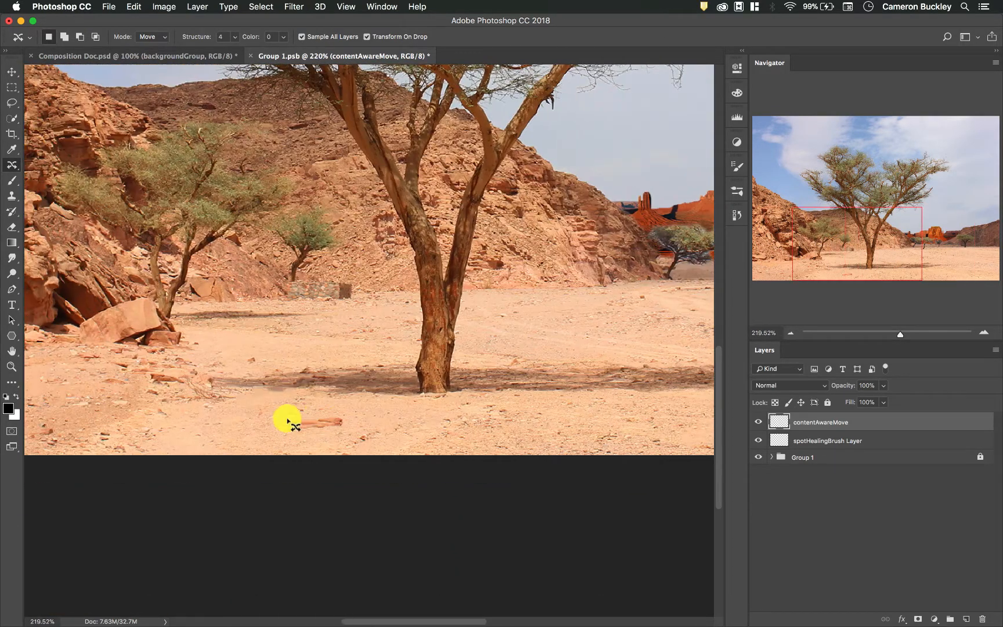
{"action": "scroll", "coordinate": [338, 422], "scroll_direction": "right", "scroll_amount": 8}
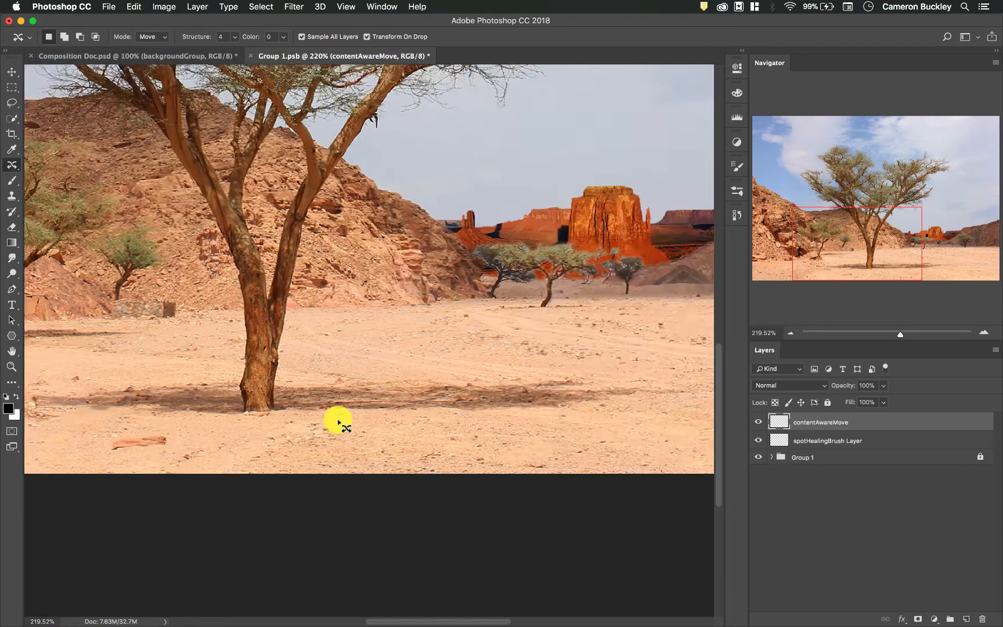
Step: Select the lone green acacia in front of the dark hillside, canopy and trunk, using the Quick Selection Tool with a size 4 brush
{"action": "scroll", "coordinate": [336, 418], "scroll_direction": "left", "scroll_amount": 1}
{"action": "scroll", "coordinate": [337, 418], "scroll_direction": "up", "scroll_amount": 1}
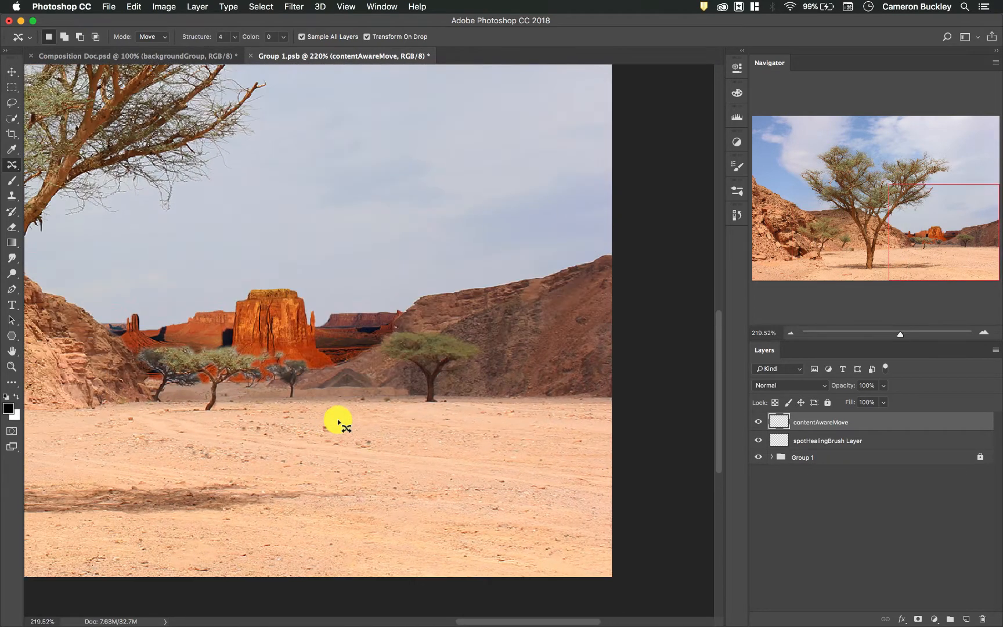
{"action": "scroll", "coordinate": [431, 374], "scroll_direction": "up", "scroll_amount": 1}
{"action": "scroll", "coordinate": [431, 374], "scroll_direction": "up", "scroll_amount": 5}
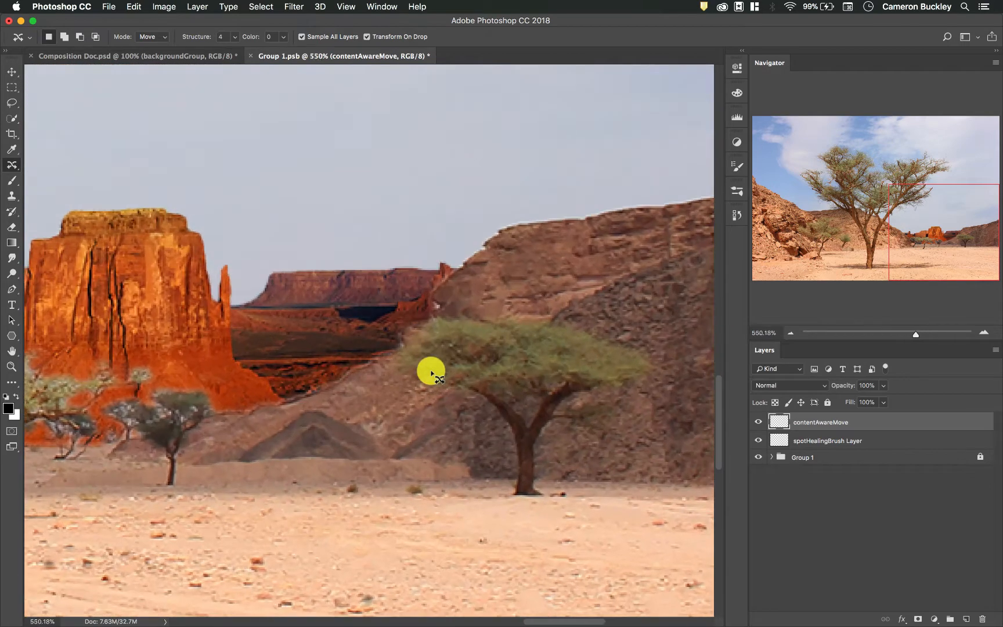
{"action": "scroll", "coordinate": [436, 380], "scroll_direction": "right", "scroll_amount": 2}
{"action": "scroll", "coordinate": [605, 432], "scroll_direction": "right", "scroll_amount": 2}
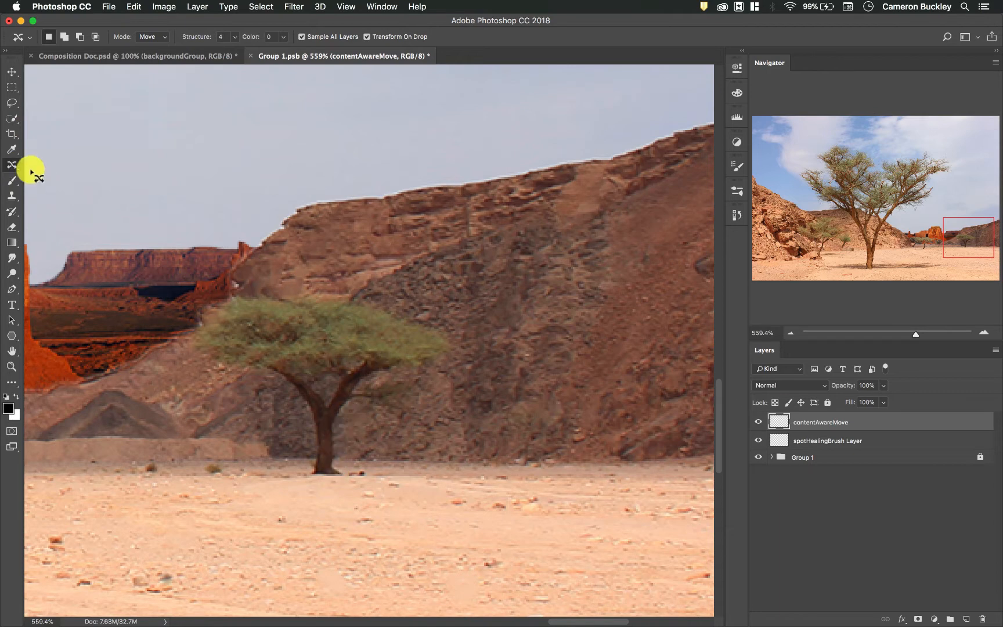
{"action": "left_click", "coordinate": [12, 119]}
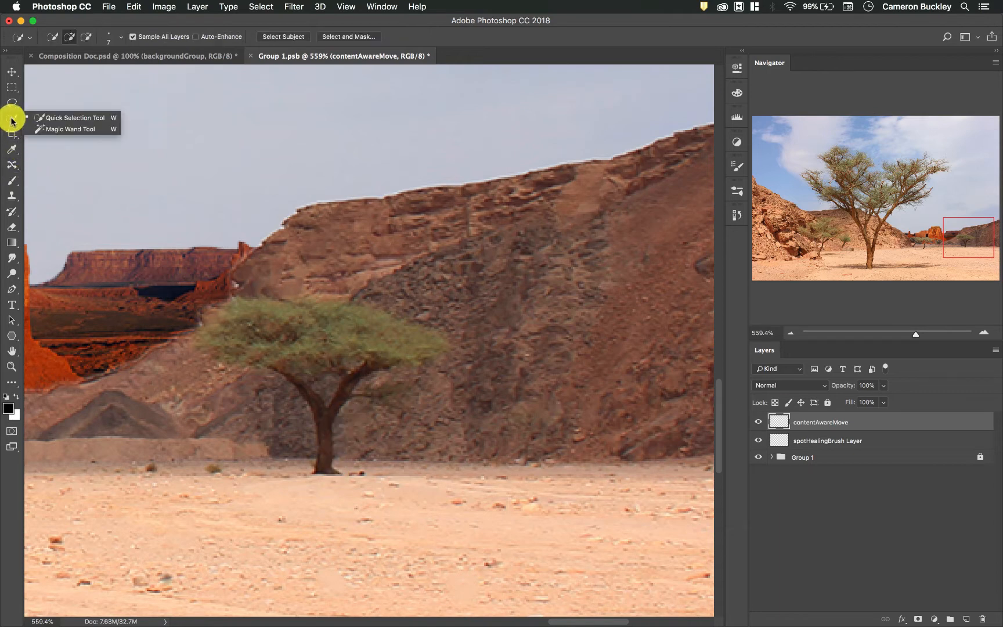
{"action": "left_click", "coordinate": [51, 117]}
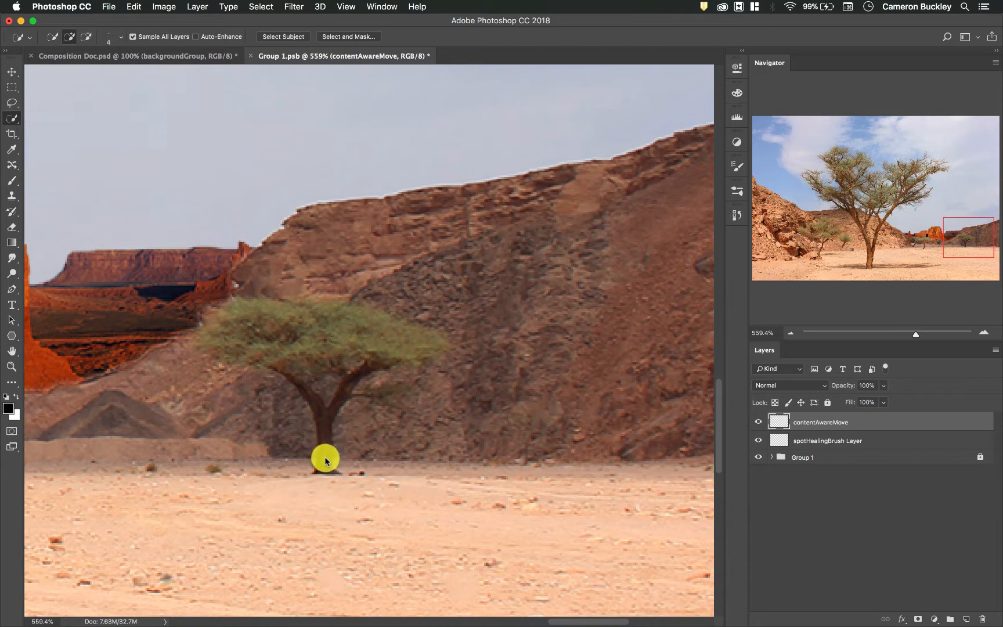
{"action": "scroll", "coordinate": [325, 459], "scroll_direction": "up", "scroll_amount": 3}
{"action": "mouse_move", "coordinate": [310, 509]}
{"action": "left_mouse_down"}
{"action": "mouse_move", "coordinate": [311, 436]}
{"action": "mouse_move", "coordinate": [241, 361]}
{"action": "mouse_move", "coordinate": [177, 323]}
{"action": "mouse_move", "coordinate": [242, 314]}
{"action": "mouse_move", "coordinate": [302, 335]}
{"action": "mouse_move", "coordinate": [444, 354]}
{"action": "left_mouse_up"}
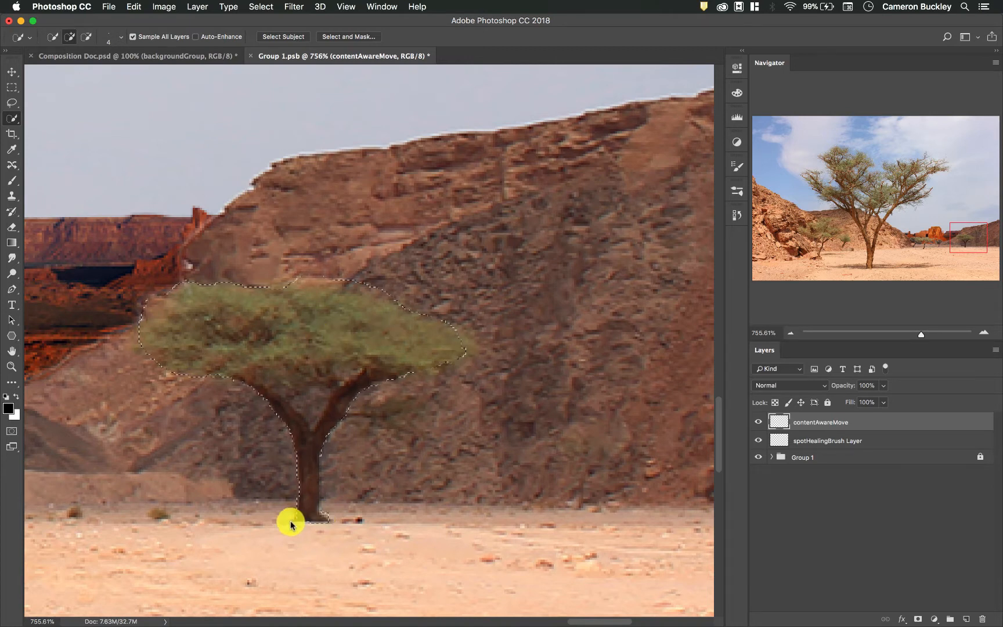
Step: Try to content-aware move the tightly selected acacia across the hillside toward the image's right edge
{"action": "left_click", "coordinate": [11, 165]}
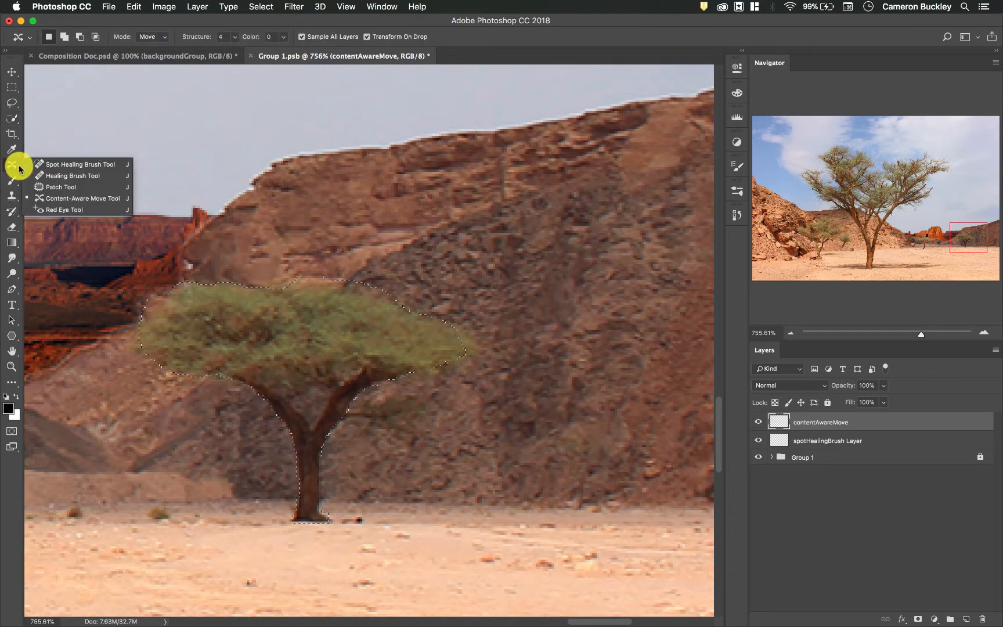
{"action": "left_click", "coordinate": [13, 167]}
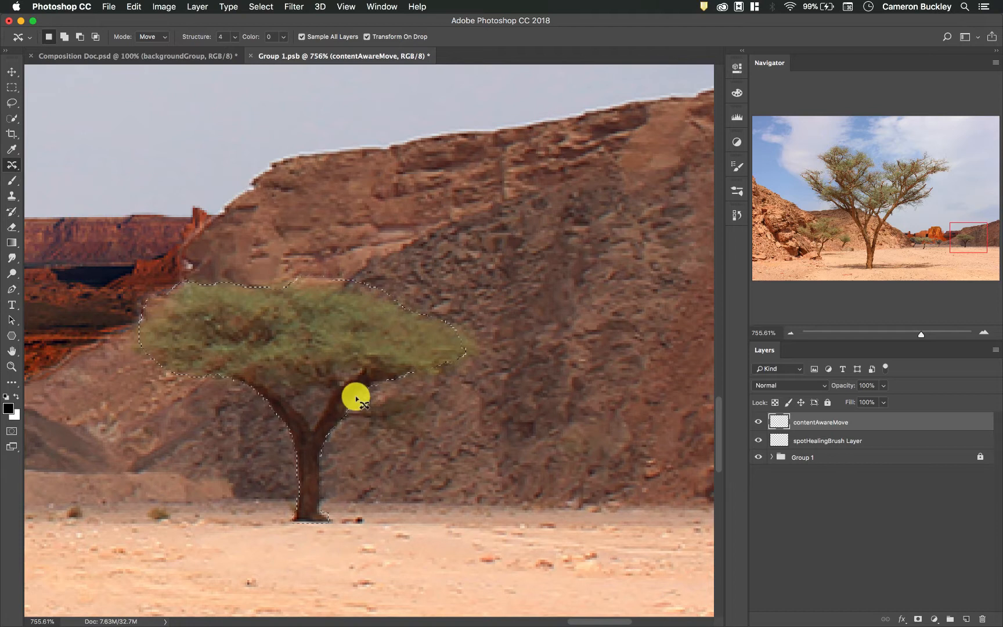
{"action": "scroll", "coordinate": [355, 397], "scroll_direction": "right", "scroll_amount": 5}
{"action": "scroll", "coordinate": [355, 397], "scroll_direction": "down", "scroll_amount": 3}
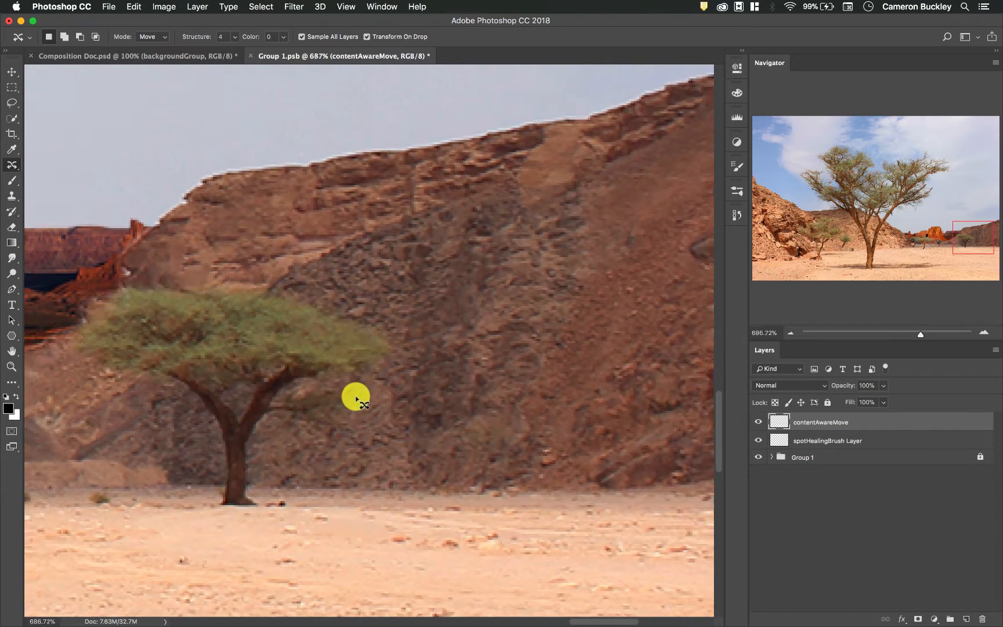
{"action": "left_click_drag", "start_coordinate": [293, 367], "coordinate": [539, 382]}
{"action": "key", "text": "Return"}
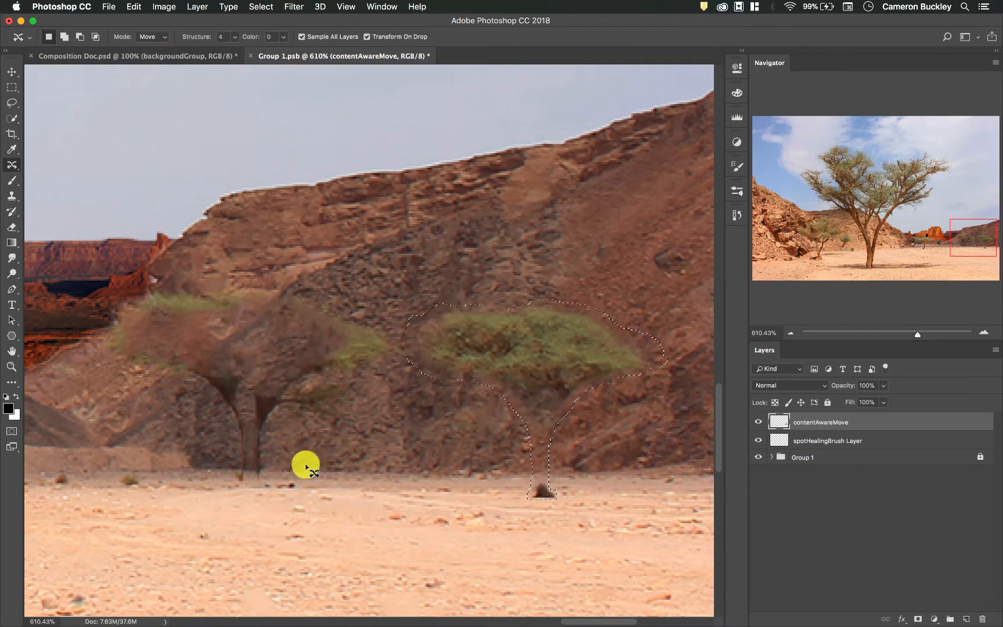
Step: Inspect the moved acacia and its filled original spot, and undo the content-aware move
{"action": "scroll", "coordinate": [279, 470], "scroll_direction": "right", "scroll_amount": 3}
{"action": "scroll", "coordinate": [278, 464], "scroll_direction": "left", "scroll_amount": 5}
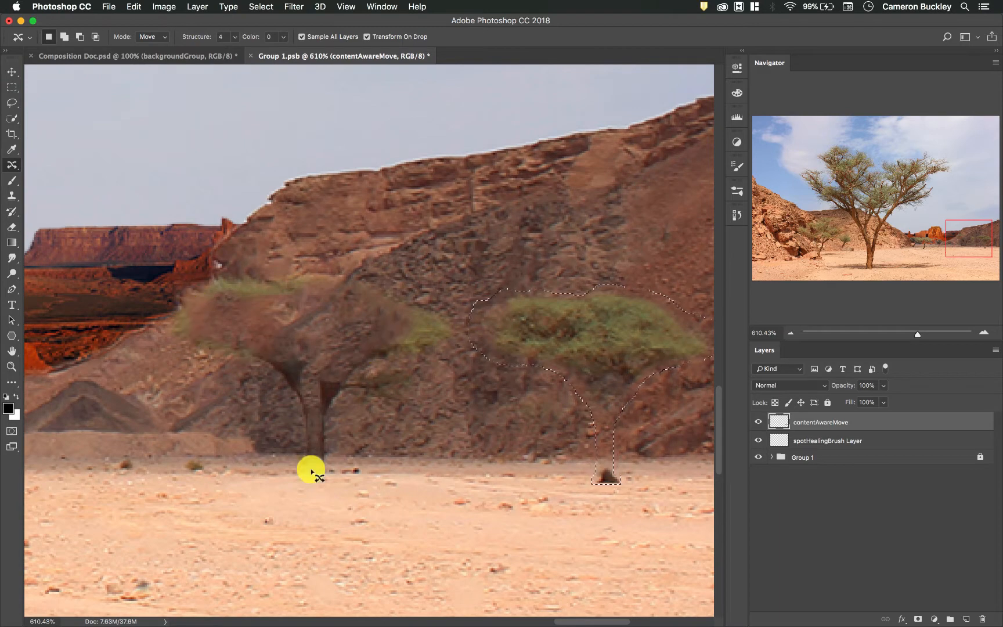
{"action": "scroll", "coordinate": [399, 366], "scroll_direction": "right", "scroll_amount": 1}
{"action": "scroll", "coordinate": [400, 367], "scroll_direction": "right", "scroll_amount": 5}
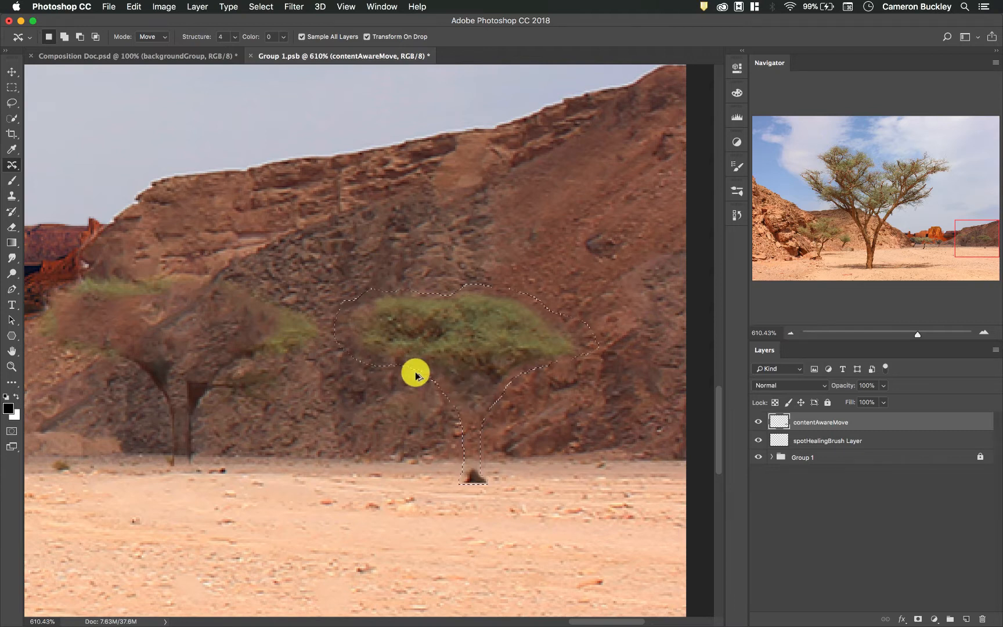
{"action": "key", "text": "super+z"}
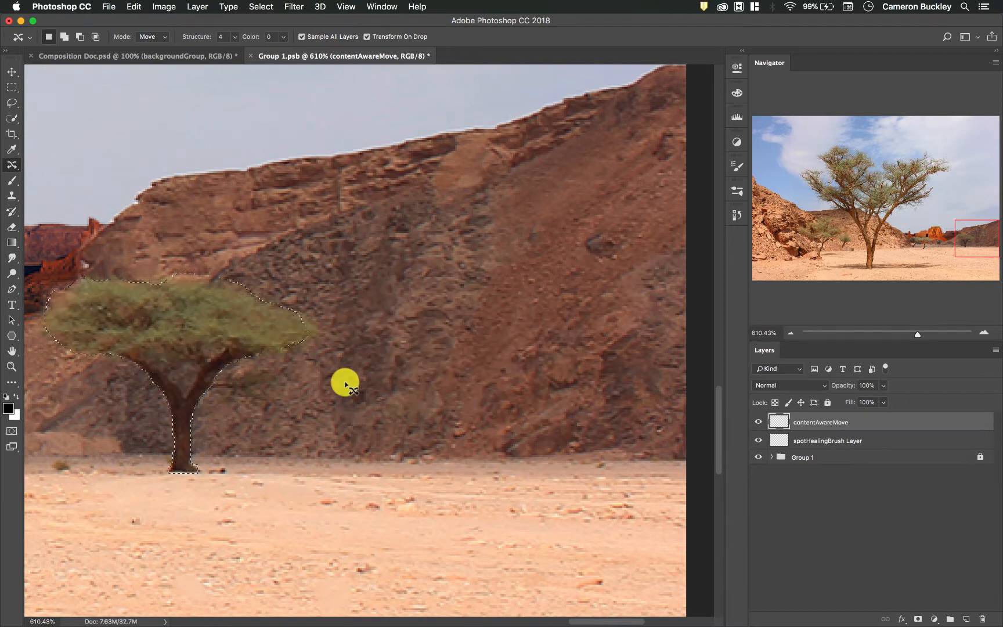
{"action": "key", "text": "shift+super+z"}
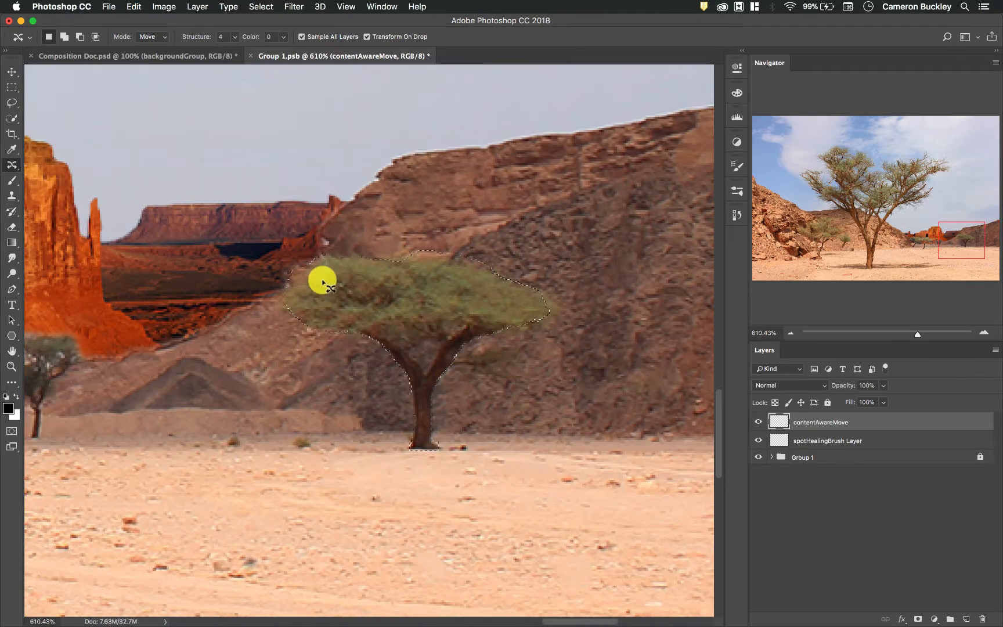
Step: Check how tightly the selection follows the acacia's edges, and expand it by 5 pixels
{"action": "scroll", "coordinate": [322, 281], "scroll_direction": "up", "scroll_amount": 5}
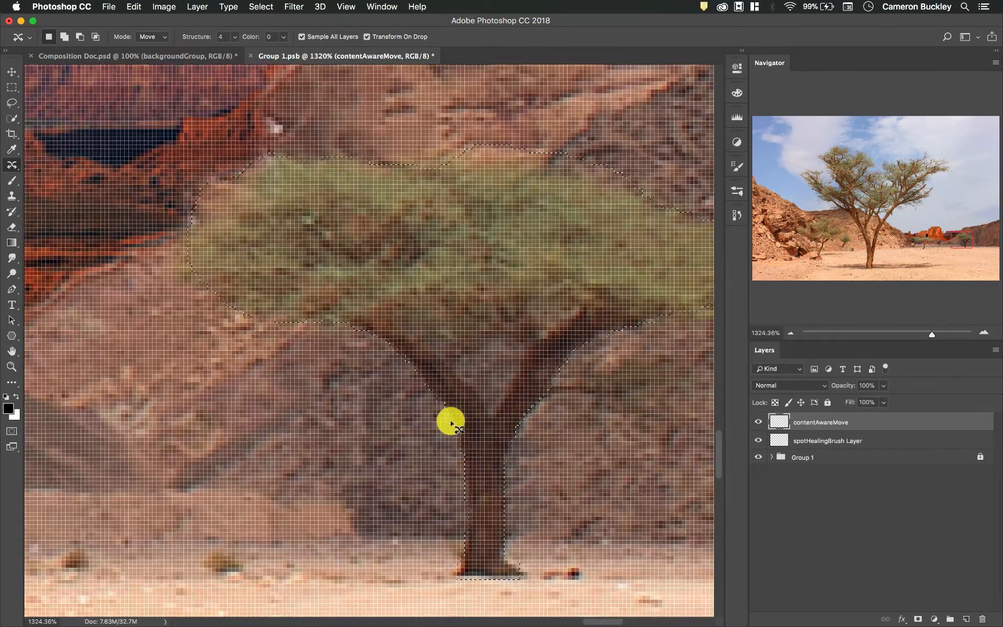
{"action": "scroll", "coordinate": [454, 285], "scroll_direction": "down", "scroll_amount": 4}
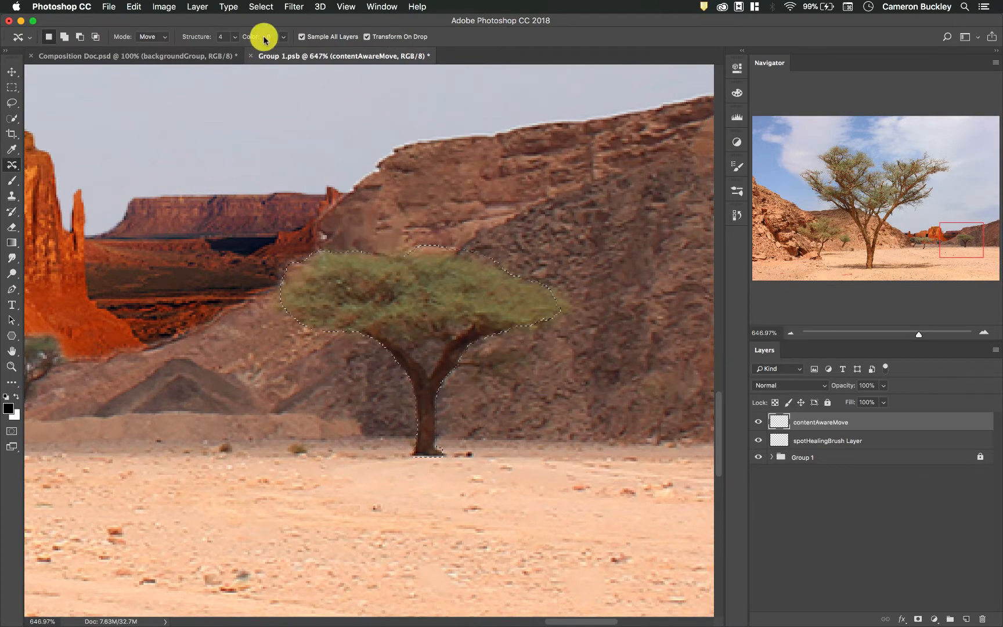
{"action": "left_click", "coordinate": [260, 7]}
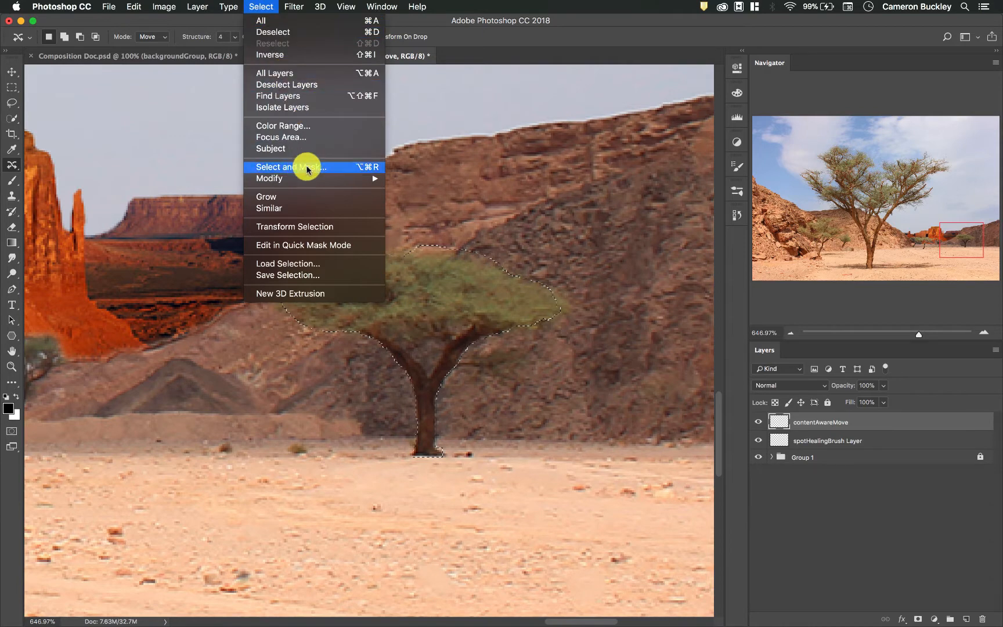
{"action": "mouse_move", "coordinate": [307, 178]}
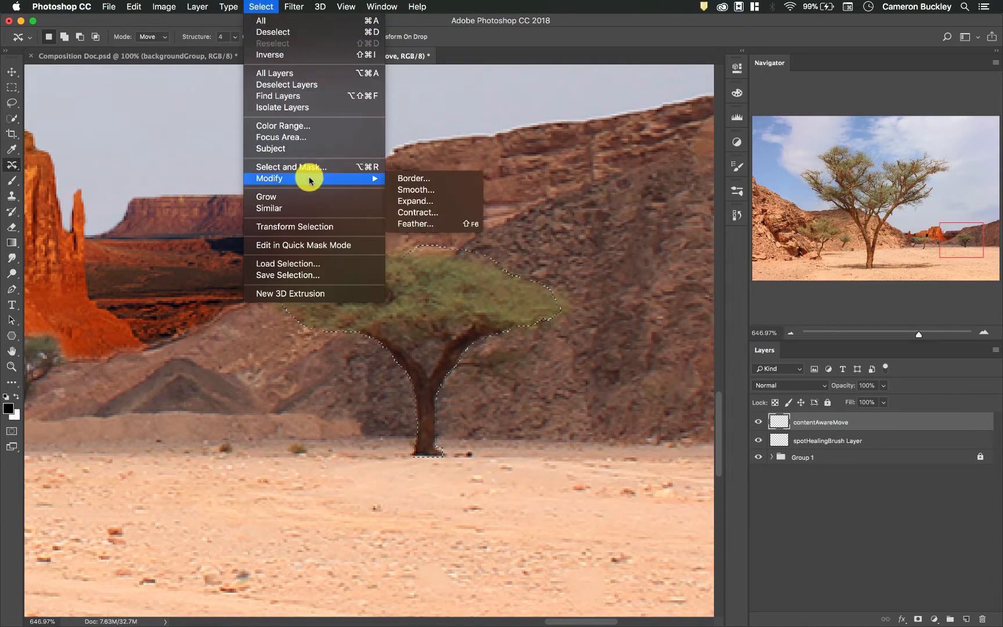
{"action": "left_click", "coordinate": [430, 203]}
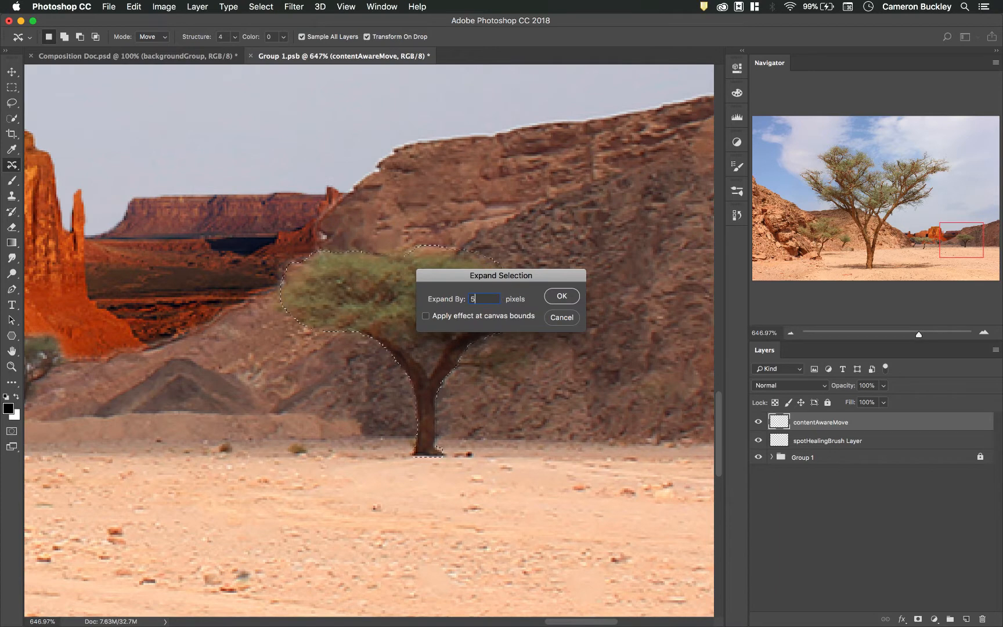
{"action": "left_click", "coordinate": [567, 298]}
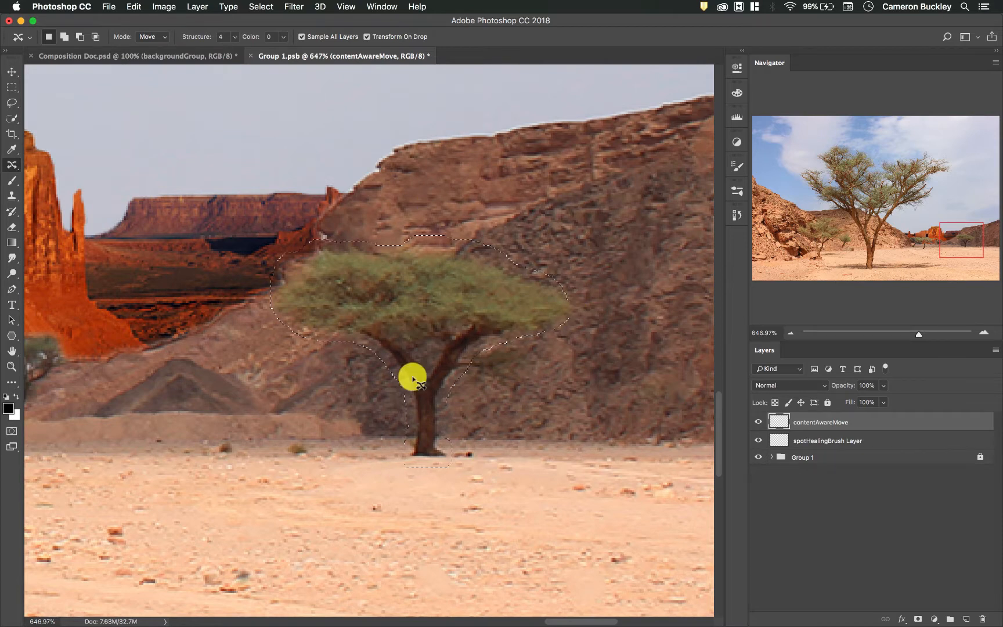
Step: Content-aware move the acacia with its expanded selection across the hillside, close to the image's right edge
{"action": "scroll", "coordinate": [412, 376], "scroll_direction": "right", "scroll_amount": 5}
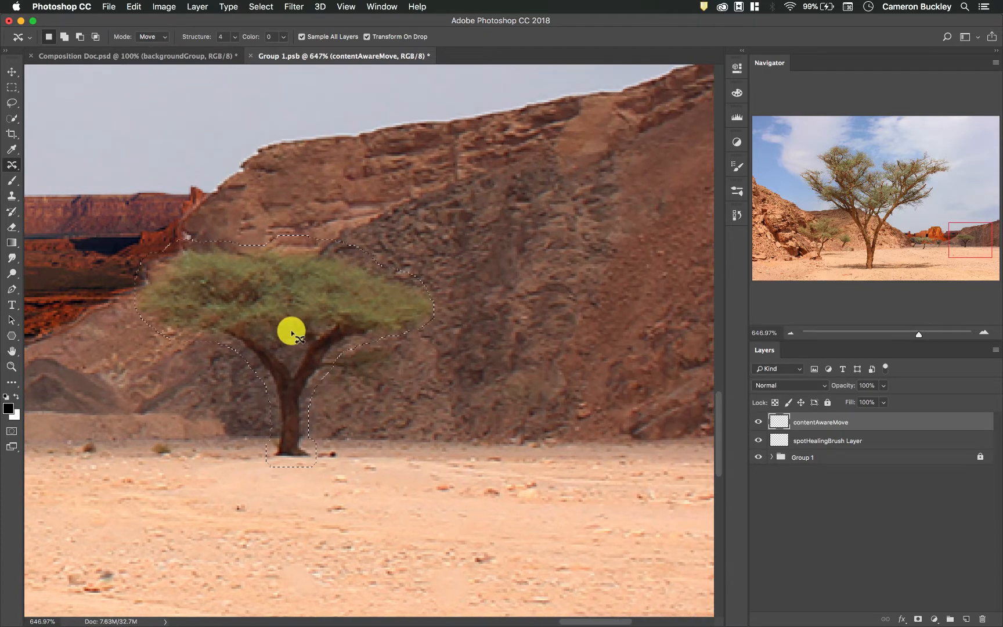
{"action": "left_click_drag", "start_coordinate": [301, 320], "coordinate": [557, 338]}
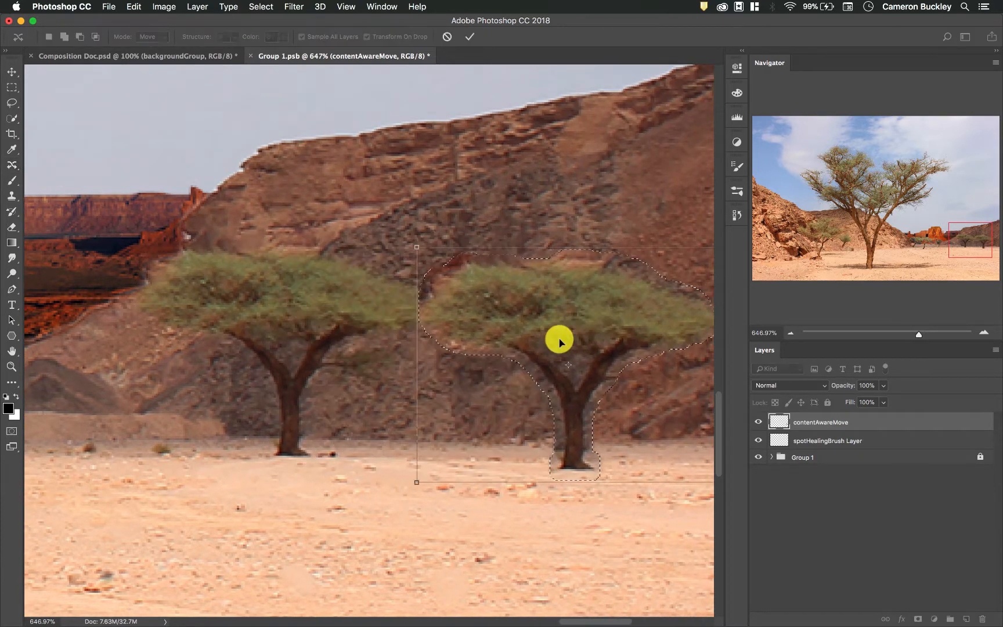
{"action": "scroll", "coordinate": [557, 338], "scroll_direction": "right", "scroll_amount": 5}
{"action": "left_click_drag", "start_coordinate": [444, 361], "coordinate": [484, 359]}
{"action": "key", "text": "Return"}
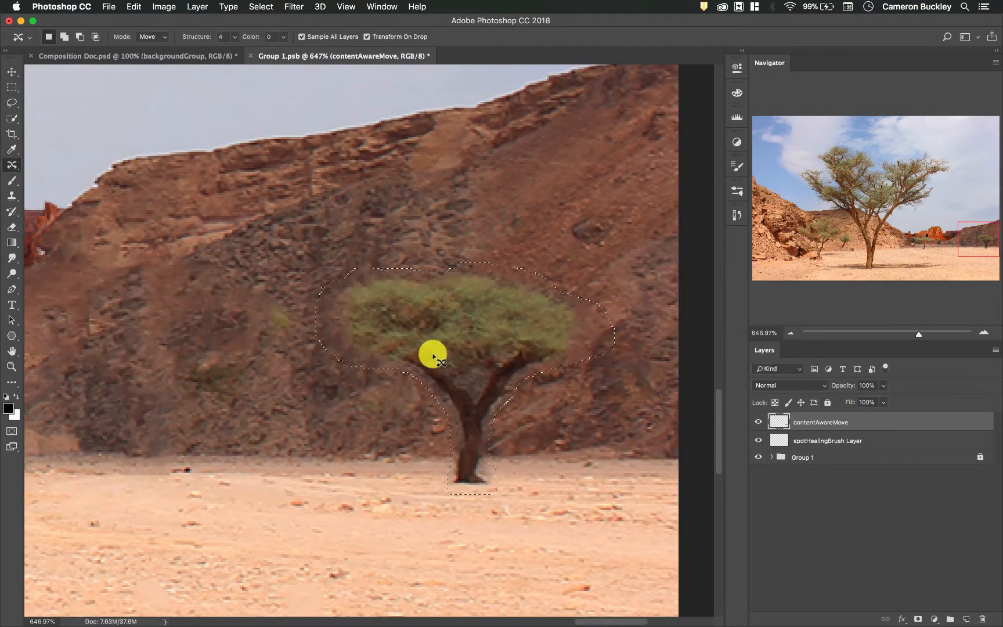
Step: Examine the relocated acacia and the filled hillside, clear the selection, and review the whole image
{"action": "scroll", "coordinate": [344, 367], "scroll_direction": "left", "scroll_amount": 4}
{"action": "scroll", "coordinate": [344, 367], "scroll_direction": "left", "scroll_amount": 4}
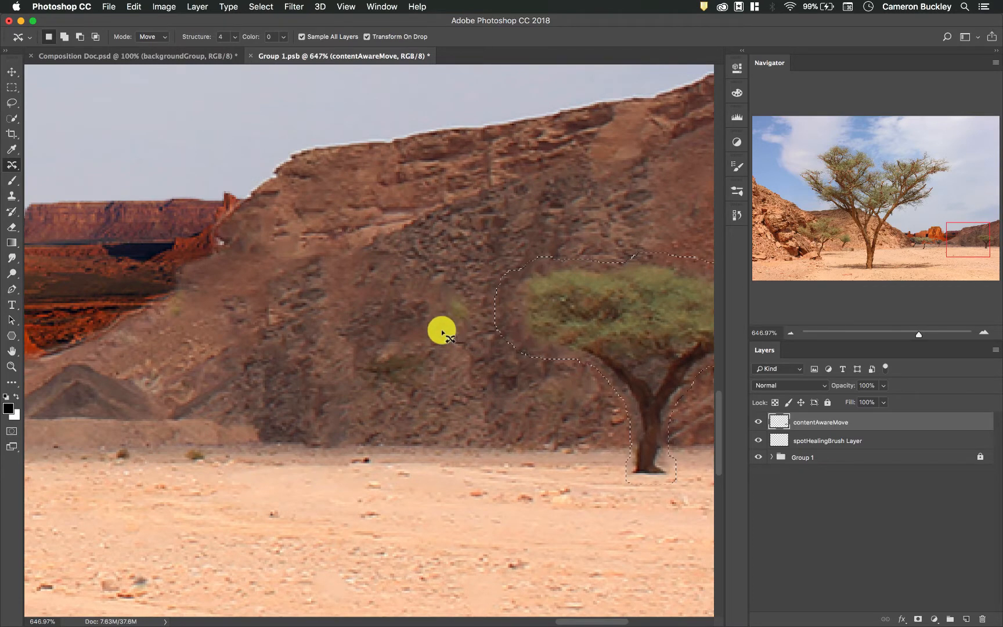
{"action": "scroll", "coordinate": [481, 347], "scroll_direction": "right", "scroll_amount": 4}
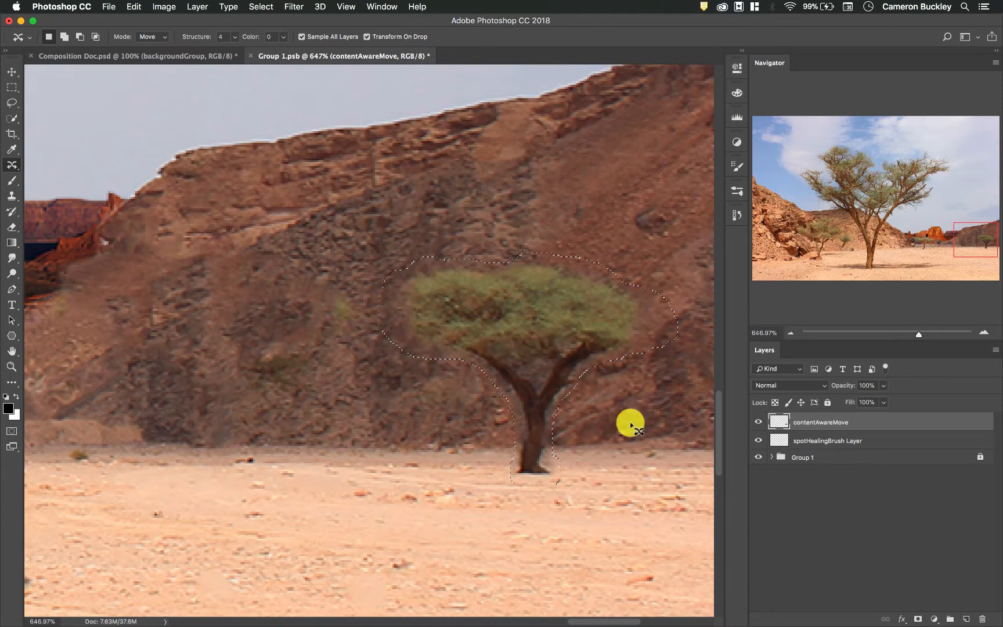
{"action": "left_click", "coordinate": [11, 71]}
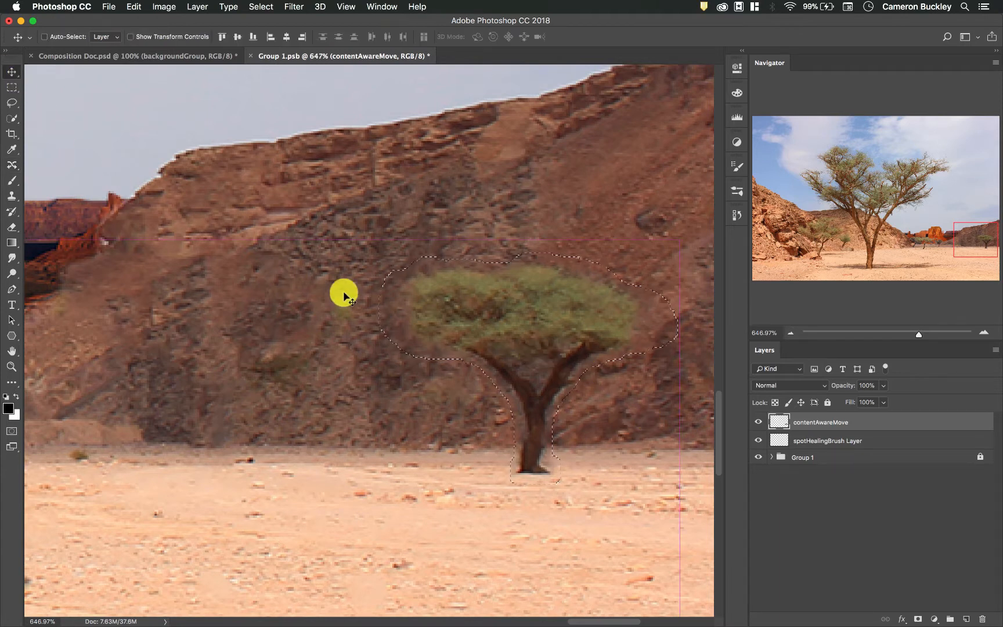
{"action": "scroll", "coordinate": [344, 296], "scroll_direction": "down", "scroll_amount": 10}
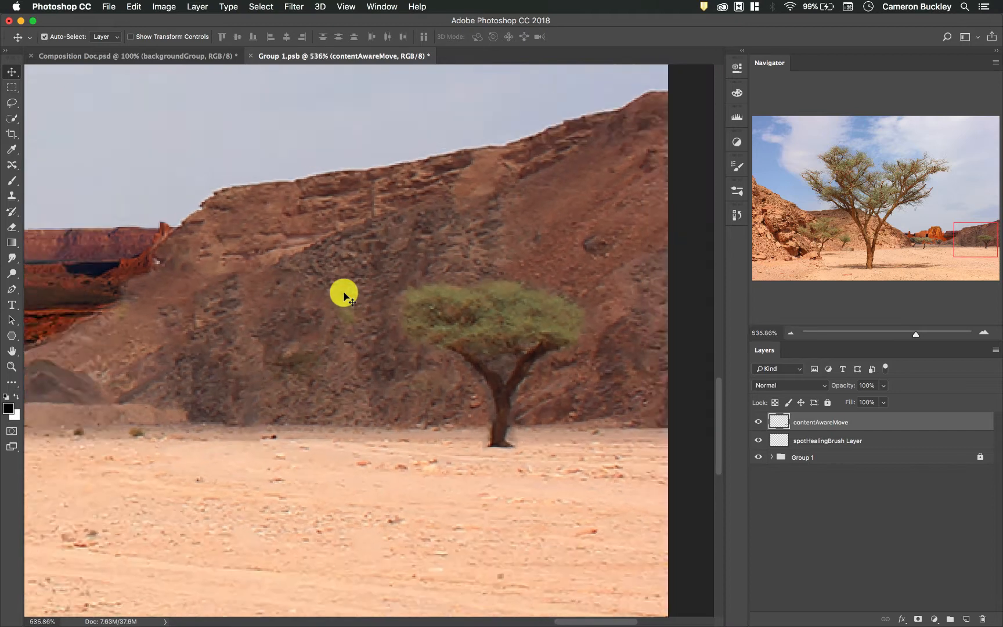
{"action": "scroll", "coordinate": [343, 296], "scroll_direction": "down", "scroll_amount": 6}
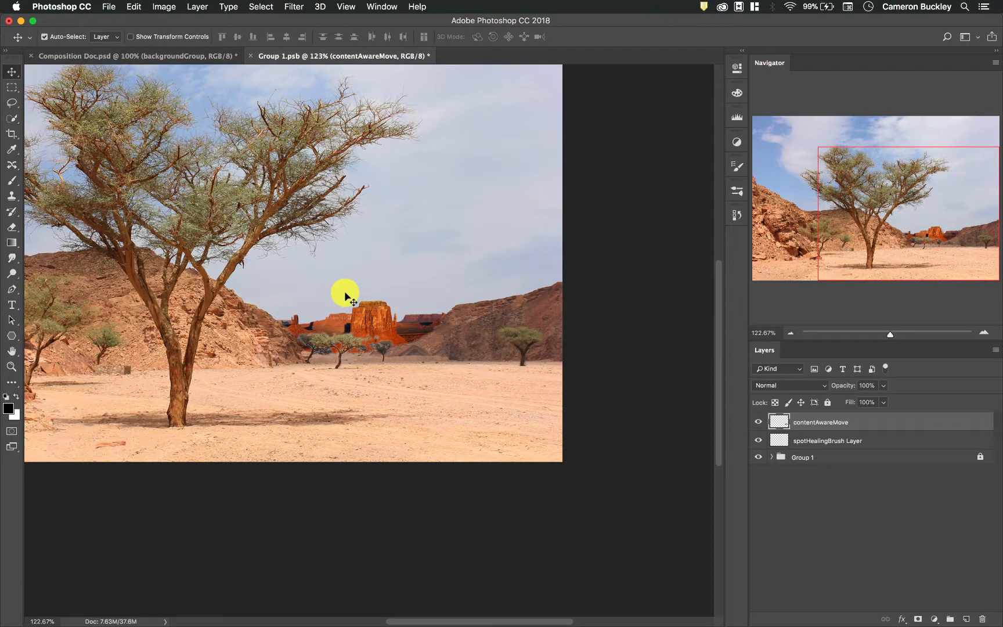
{"action": "scroll", "coordinate": [344, 297], "scroll_direction": "down", "scroll_amount": 2}
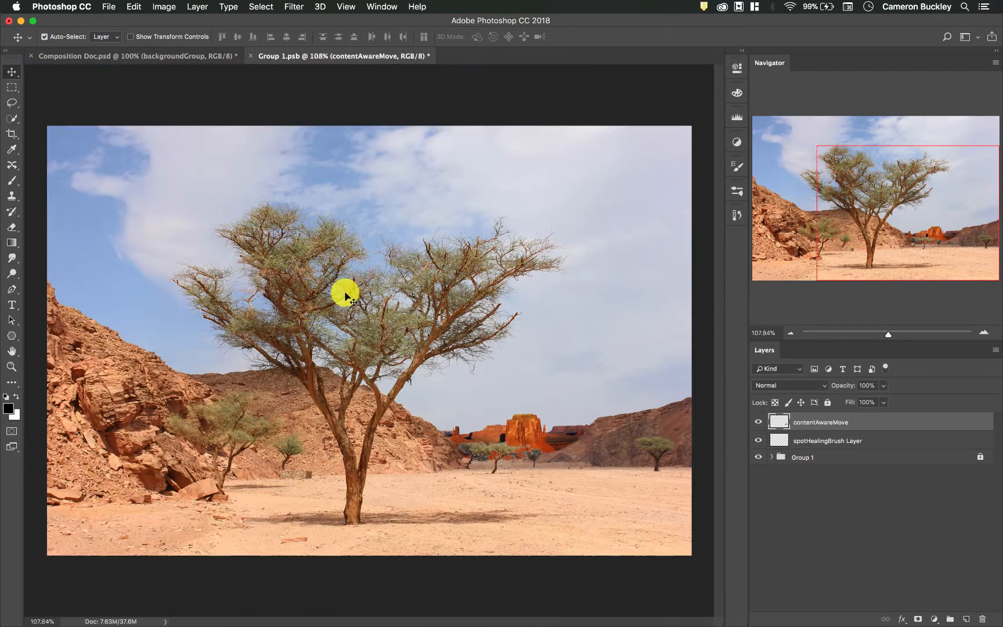
Step: Toggle the contentAwareMove layer's visibility repeatedly to compare the image before and after the moves
{"action": "left_click", "coordinate": [758, 423]}
{"action": "left_click", "coordinate": [758, 423]}
{"action": "left_click", "coordinate": [758, 423]}
{"action": "left_click", "coordinate": [758, 422]}
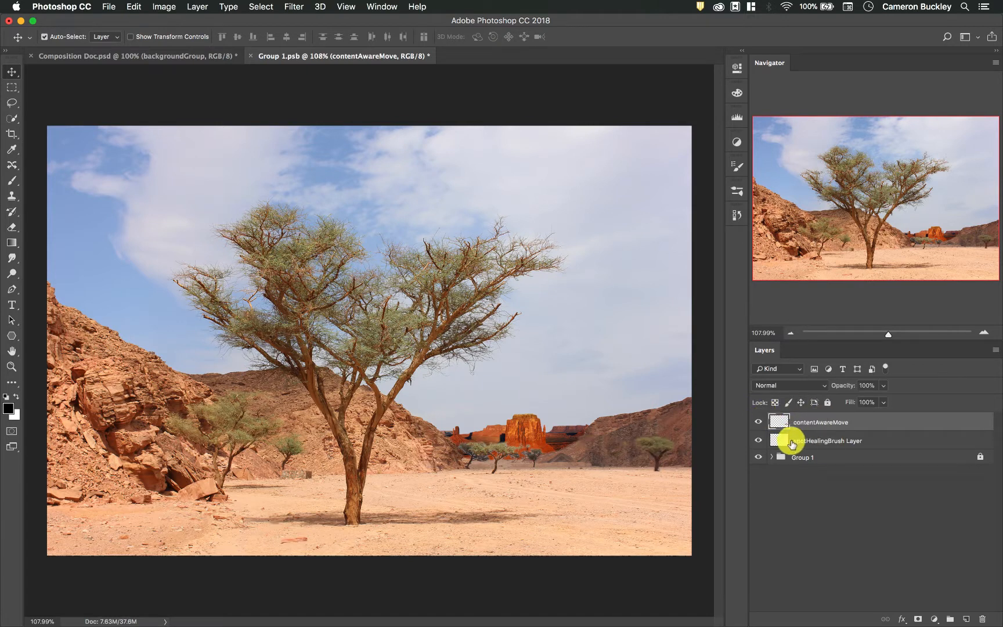
{"action": "left_click", "coordinate": [759, 423]}
{"action": "left_click", "coordinate": [759, 423]}
{"action": "left_click", "coordinate": [759, 423]}
{"action": "left_click", "coordinate": [759, 422]}
{"action": "left_click", "coordinate": [759, 422]}
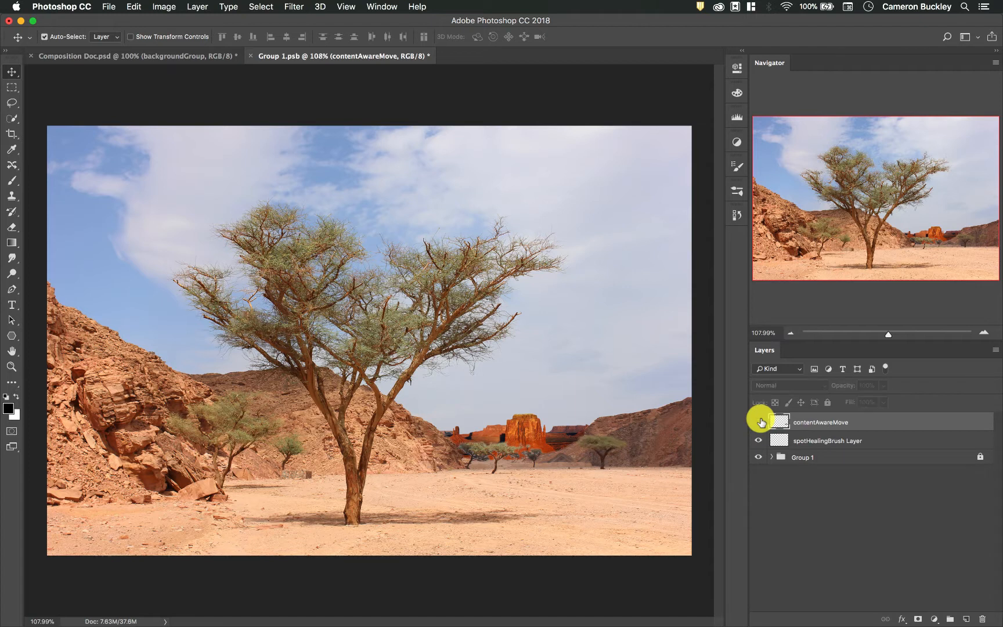